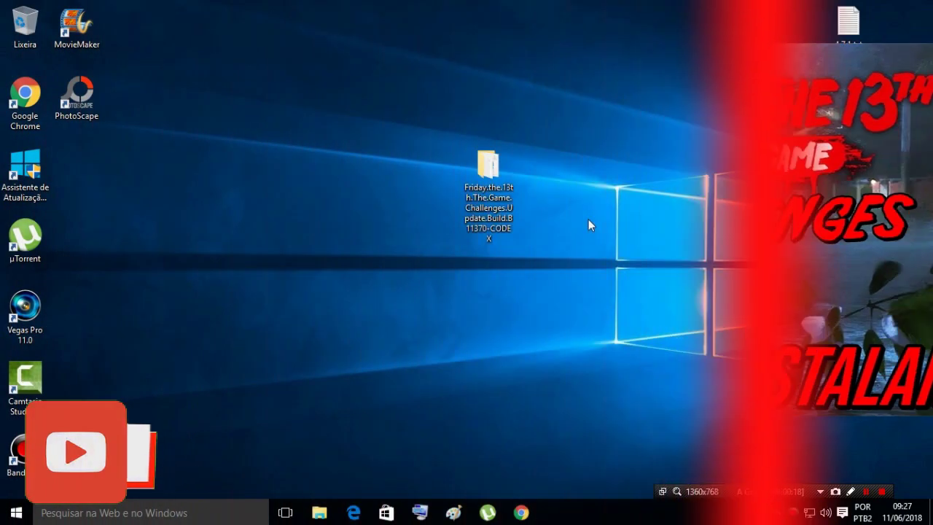
click(495, 241)
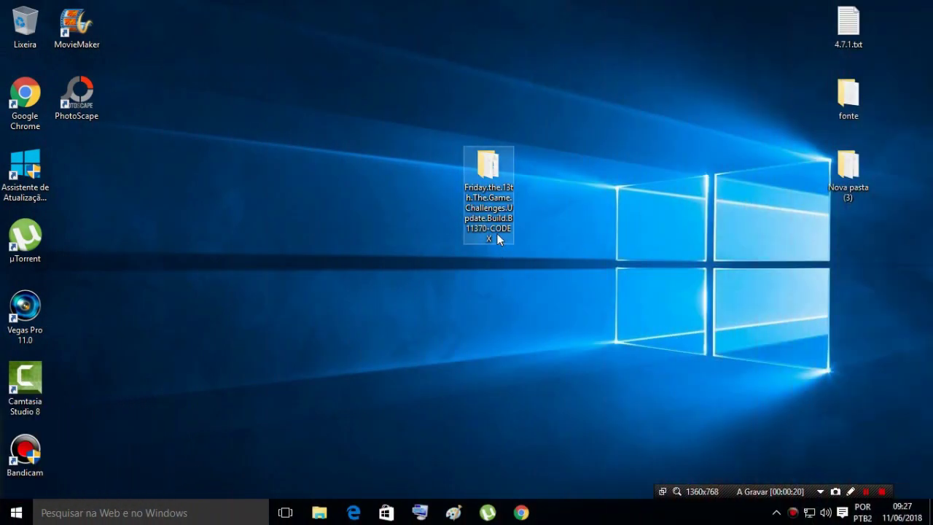
click(490, 281)
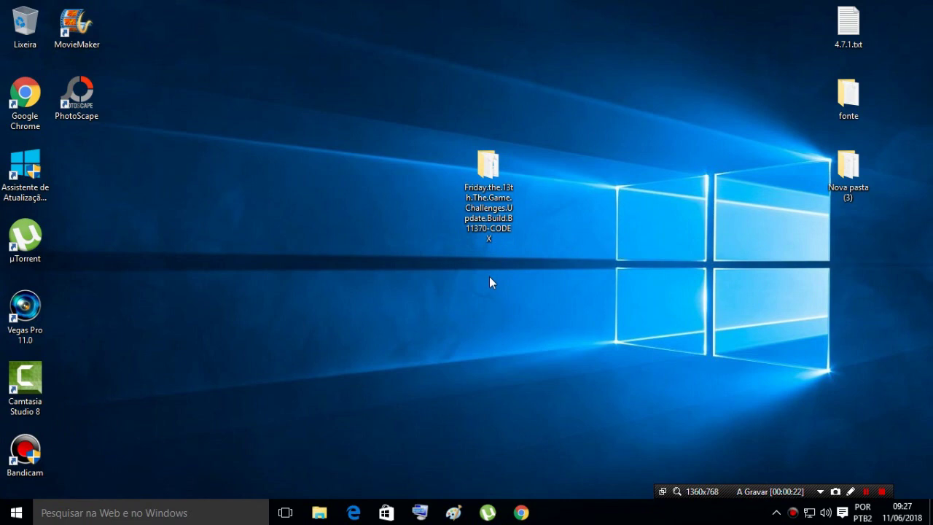
click(499, 223)
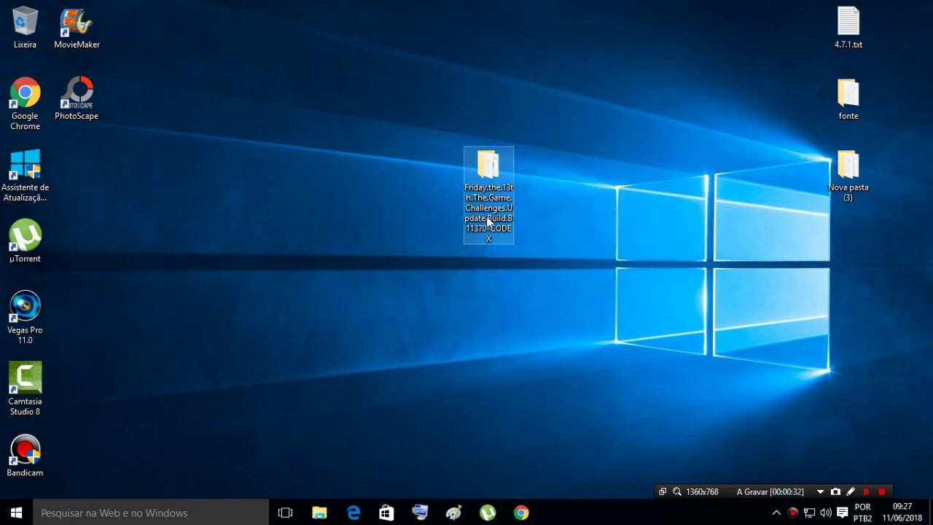
click(176, 205)
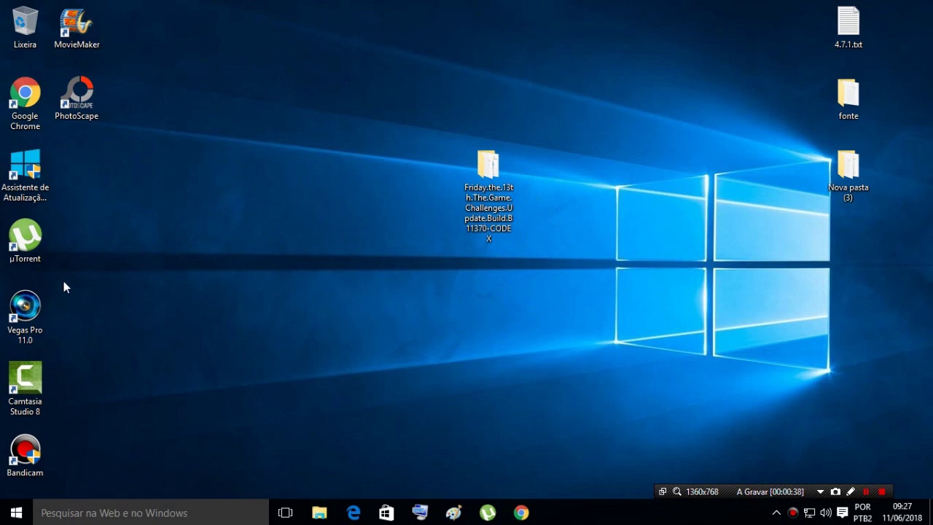
click(18, 244)
click(40, 386)
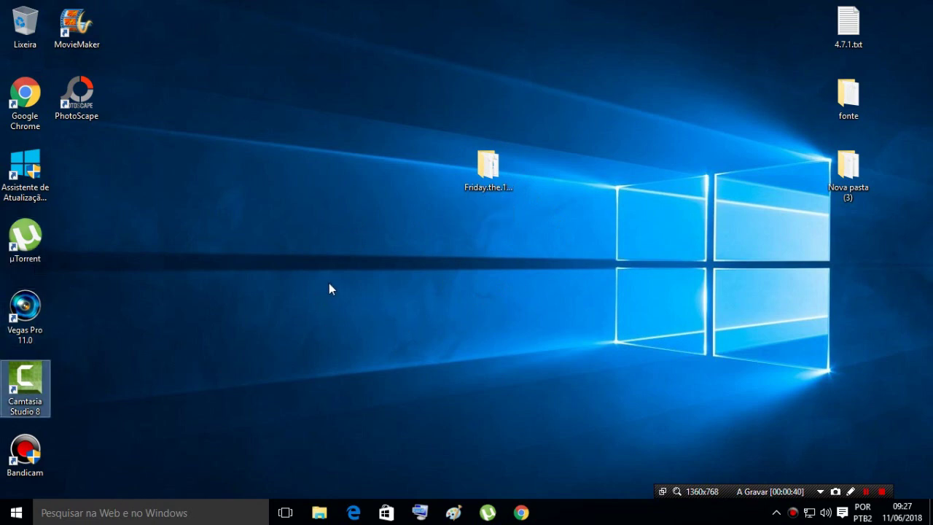
click(487, 166)
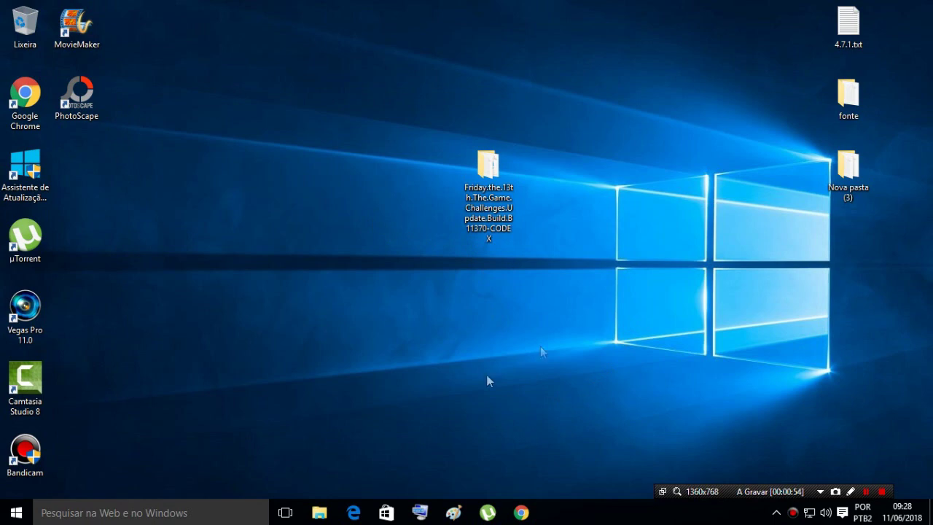
Switch to Chrome, examine the download options and update links on the Friday the 13th The Game page, and close the browser
click(521, 512)
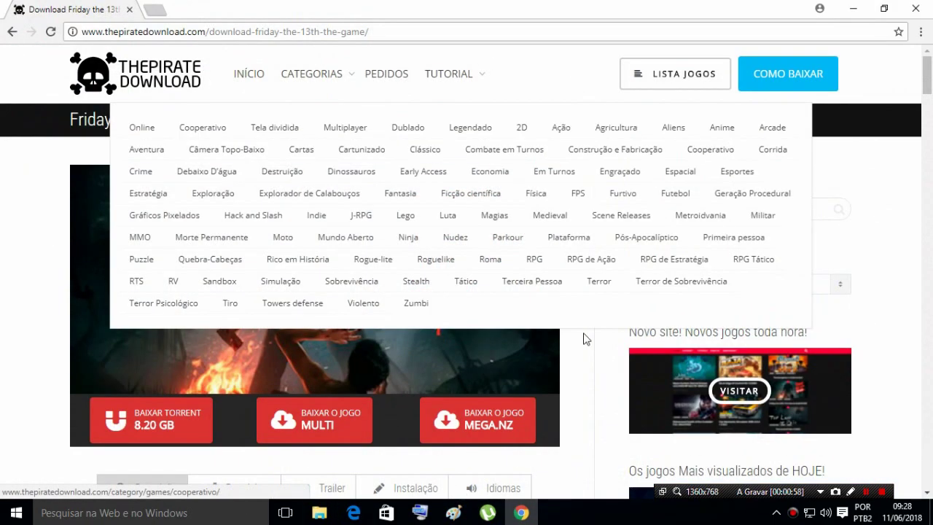
mouse_move(162, 146)
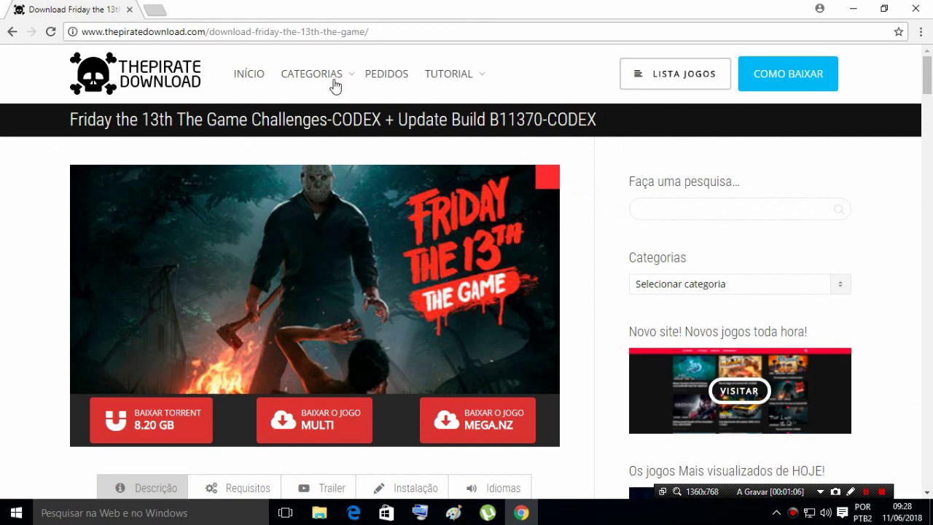
mouse_move(334, 86)
scroll(597, 431, down, 3)
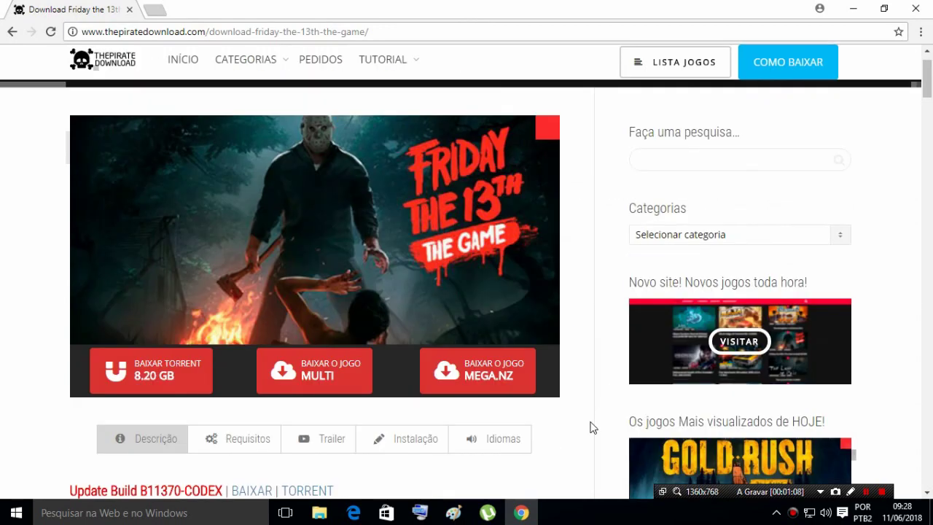
scroll(366, 390, up, 2)
scroll(366, 390, up, 1)
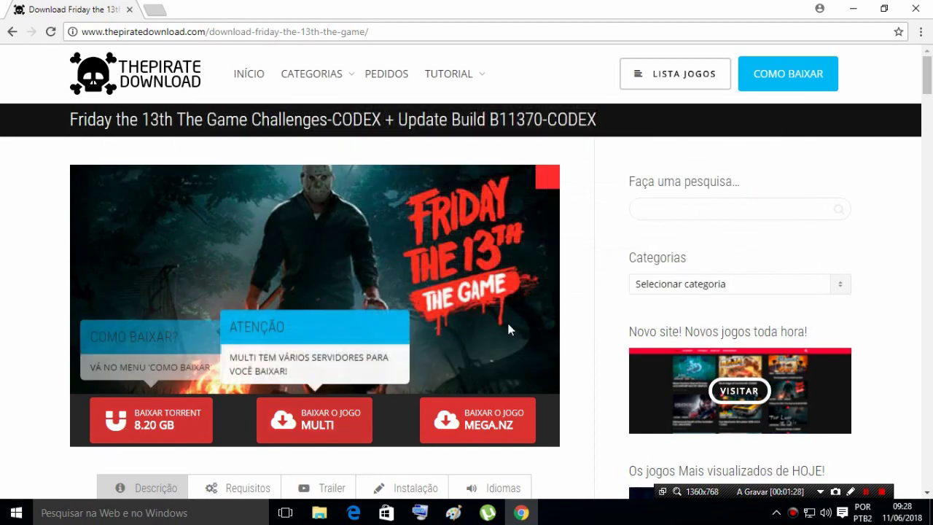
scroll(537, 476, down, 3)
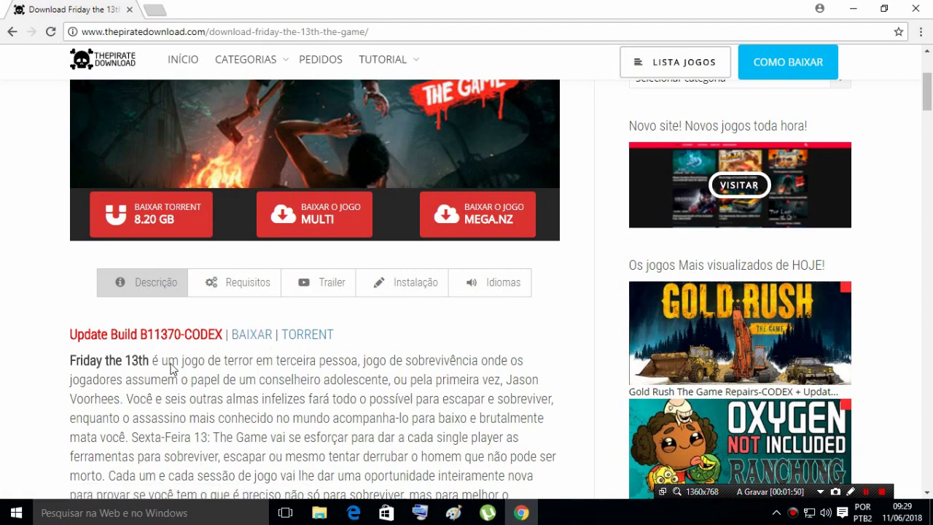
key(alt+F4)
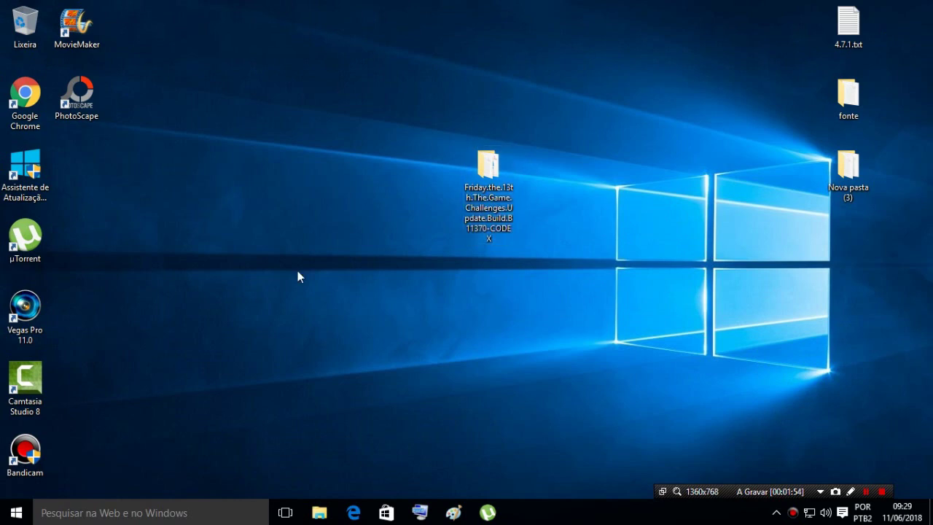
Open the folder Friday.the.13th.The.Game.Challenges-CODEX inside Downloads\Tutorias on drive D: in File Explorer
click(318, 513)
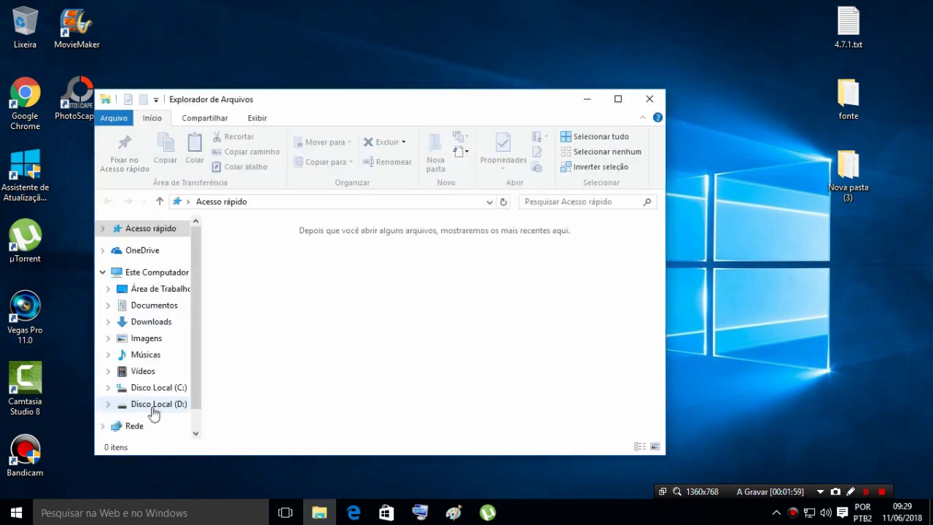
click(155, 405)
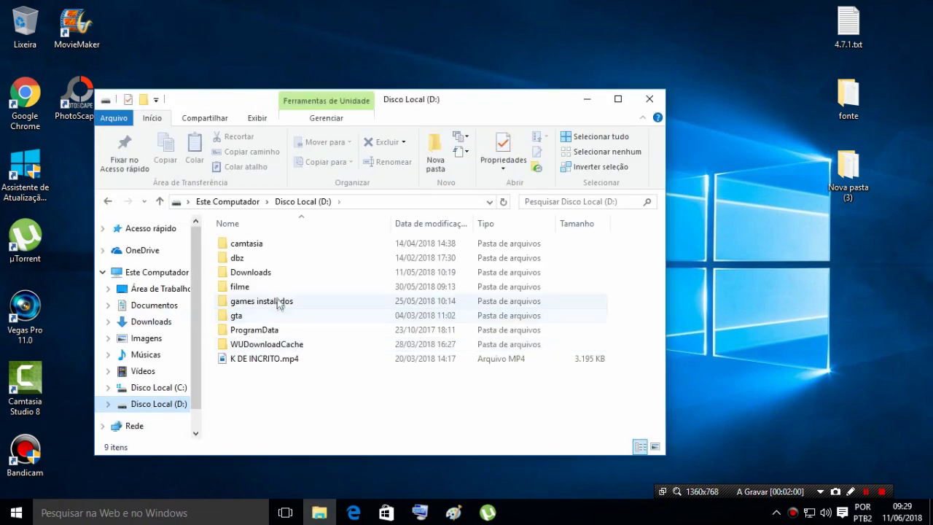
double_click(272, 271)
double_click(272, 274)
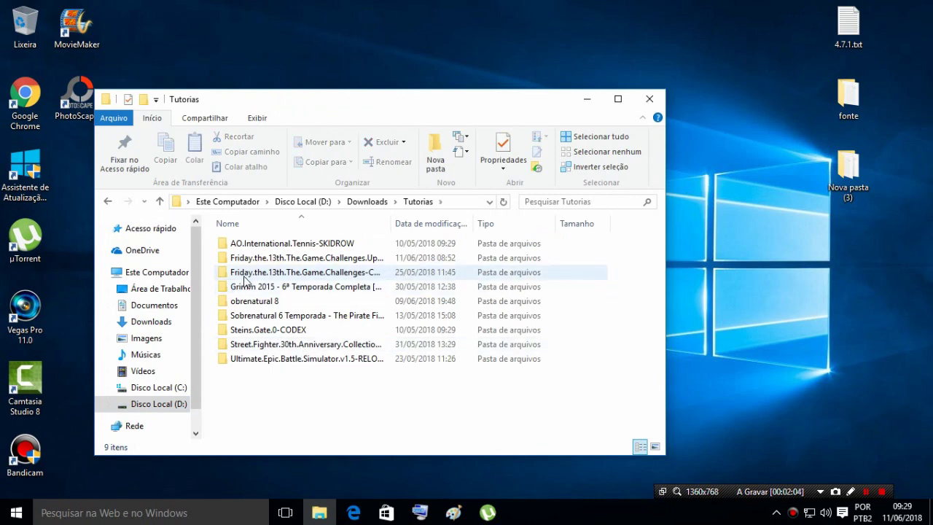
click(252, 274)
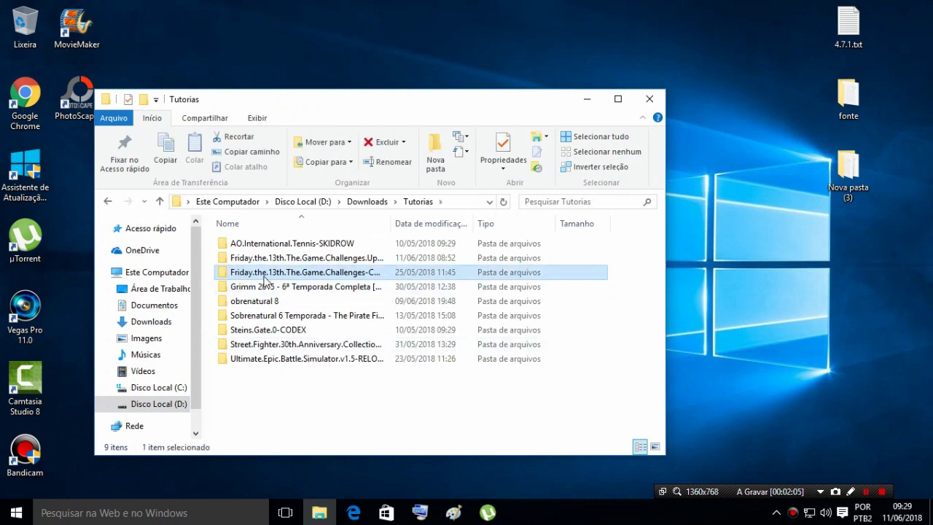
double_click(315, 275)
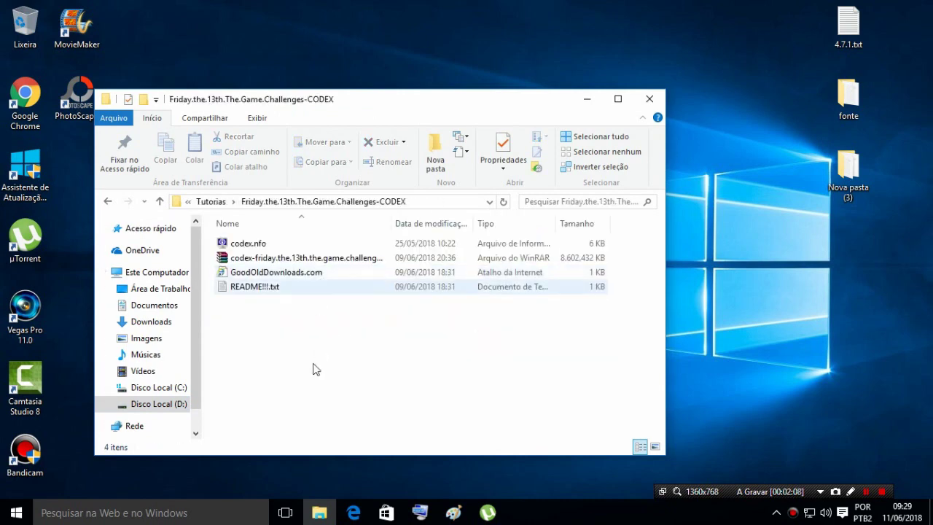
Extract the codex-friday.the.13th.the.game.challenges WinRAR archive into a subfolder of the same name
click(258, 262)
right_click(233, 263)
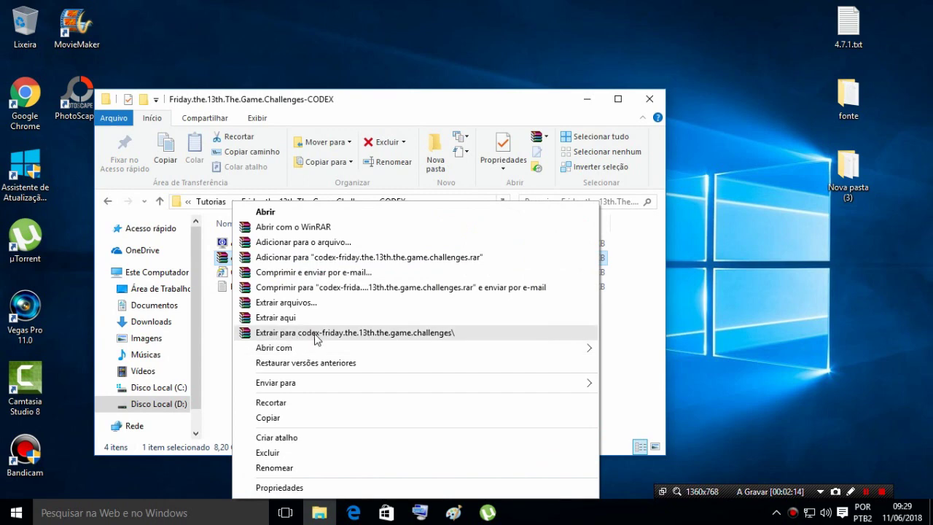
click(455, 334)
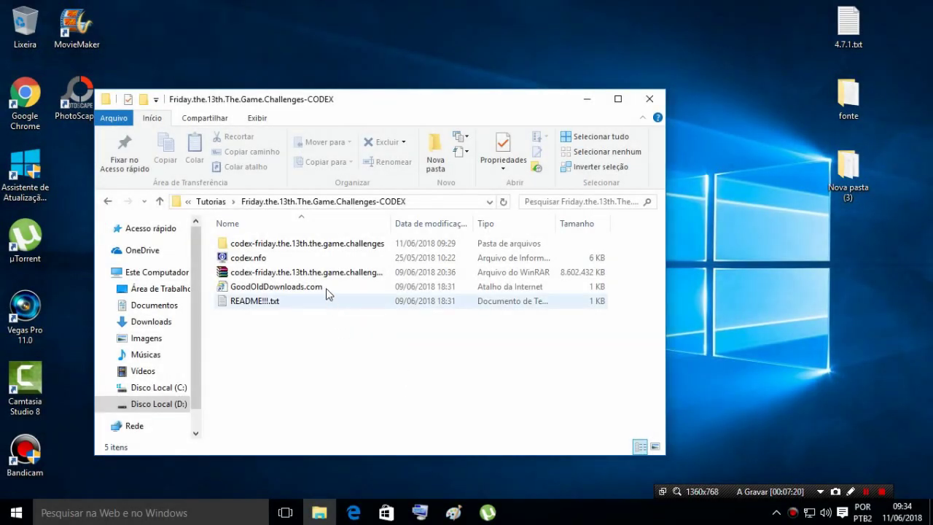
Open the extracted codex-friday.the.13th.the.game.challenges folder and display its contents as large icons
click(316, 247)
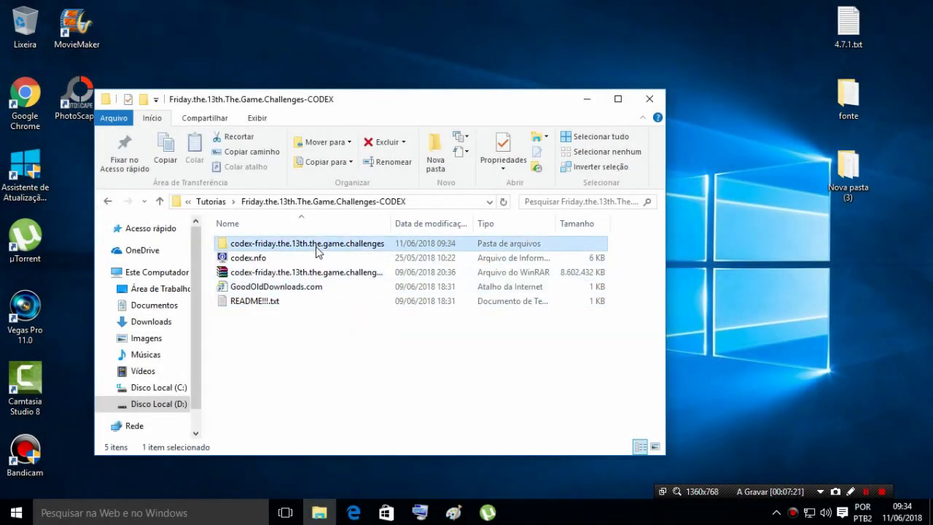
double_click(317, 246)
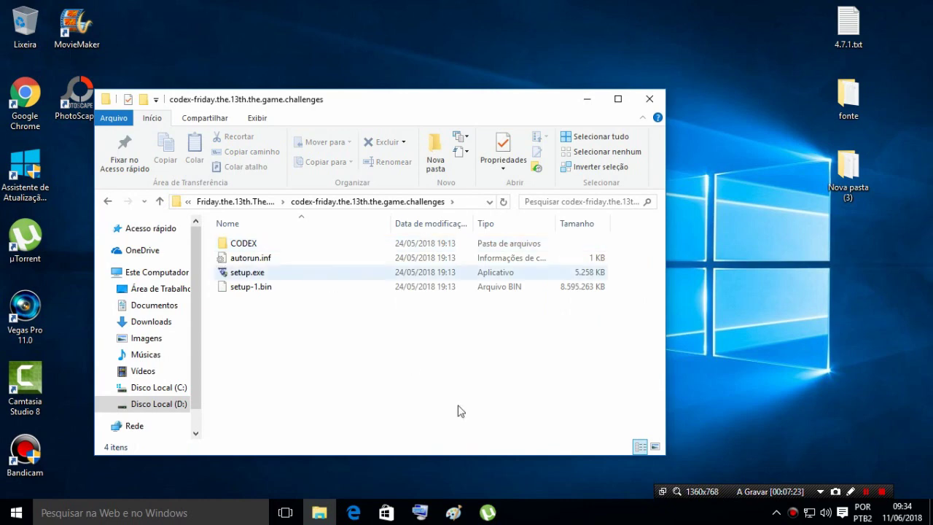
click(654, 446)
click(270, 298)
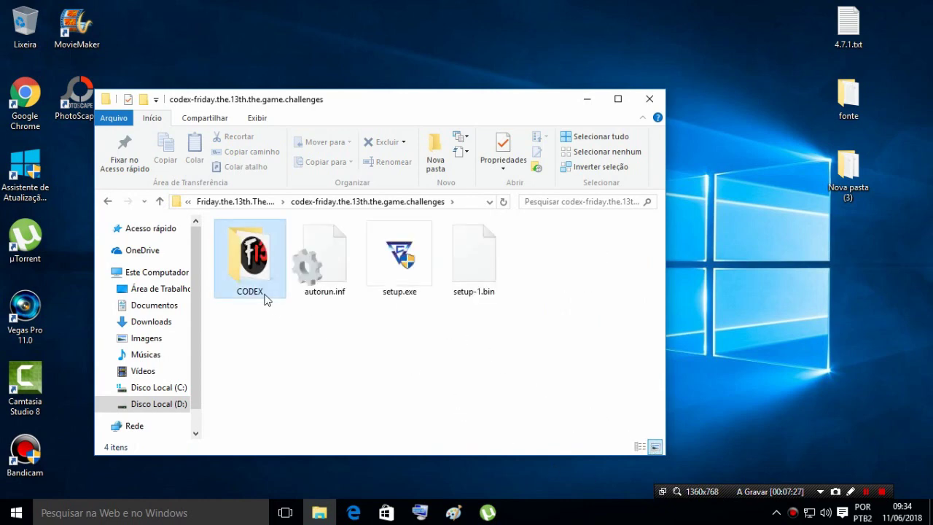
click(421, 299)
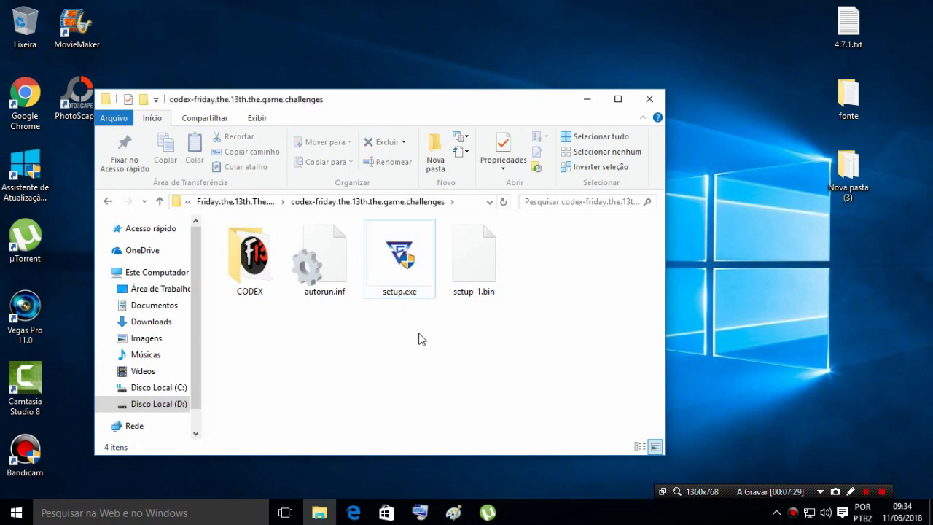
Launch the game installer from setup.exe in the extracted folder
click(404, 269)
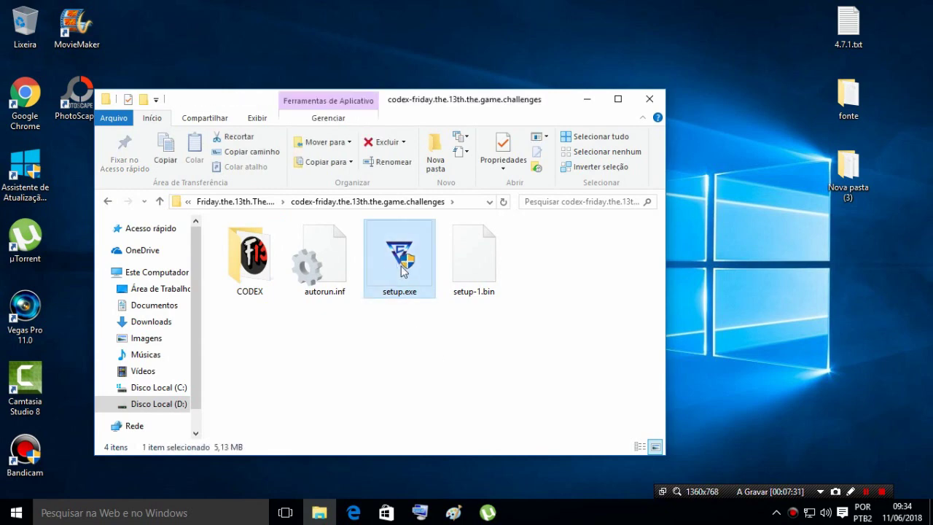
right_click(404, 269)
click(452, 40)
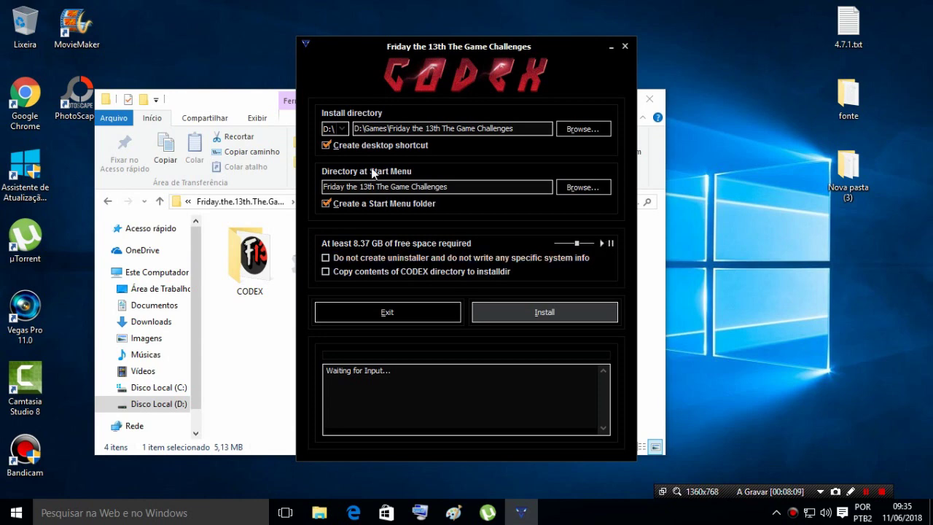
click(346, 131)
click(336, 152)
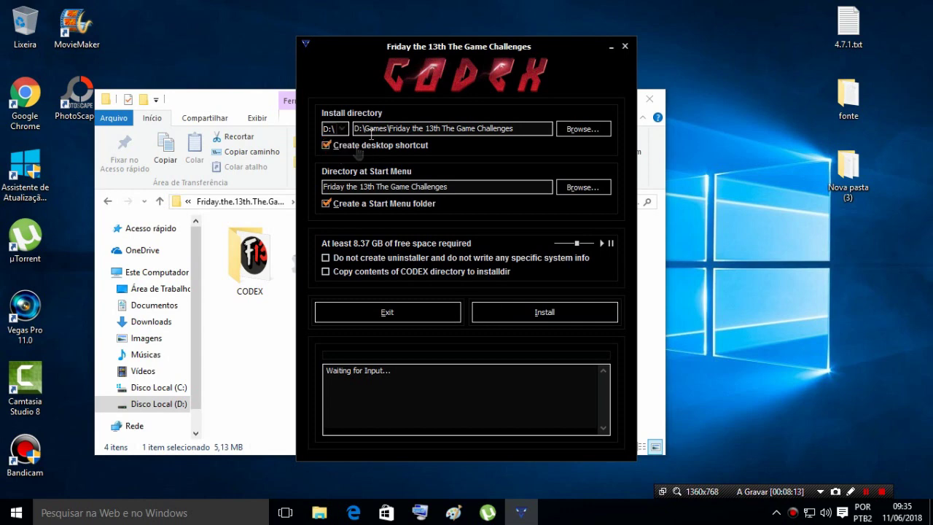
click(341, 138)
click(337, 149)
drag(523, 134, 309, 132)
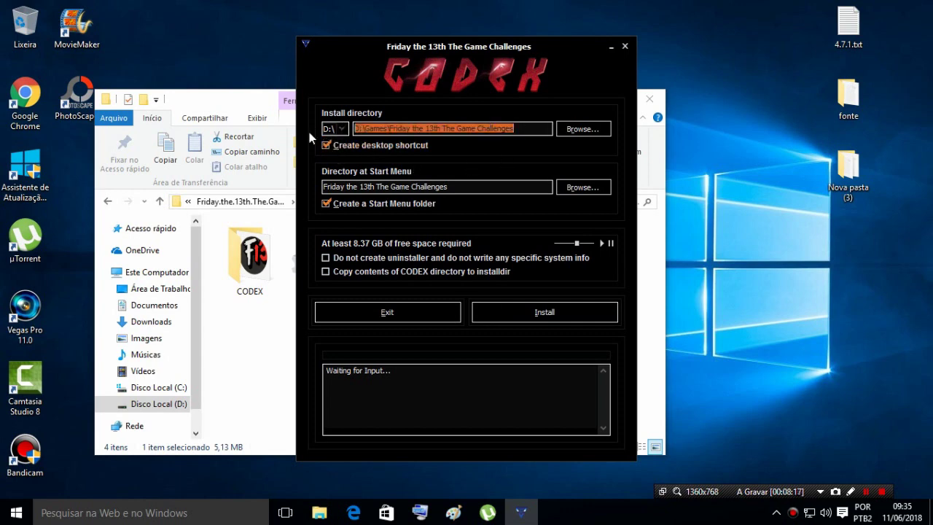
click(524, 129)
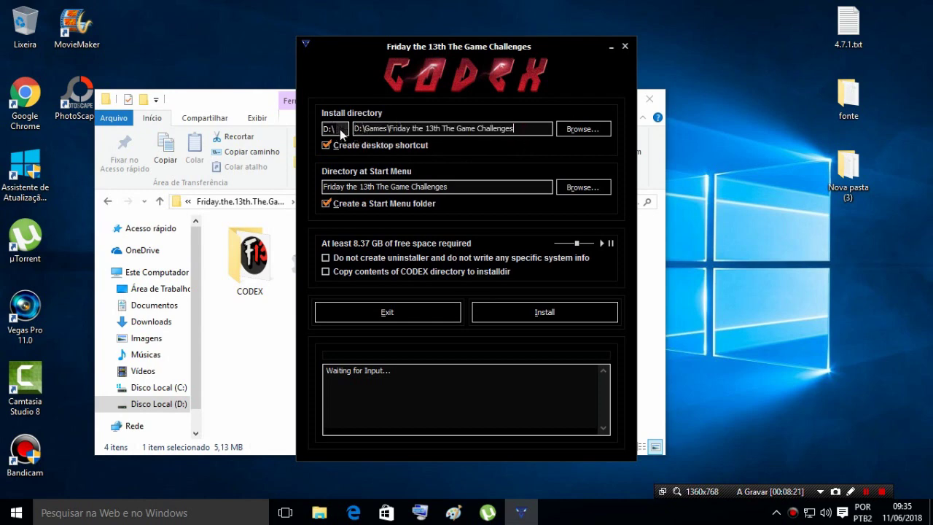
Set the install directory to D:\games instalados\Friday the 13th The Game Challenges by browsing to the games instalados folder
click(575, 131)
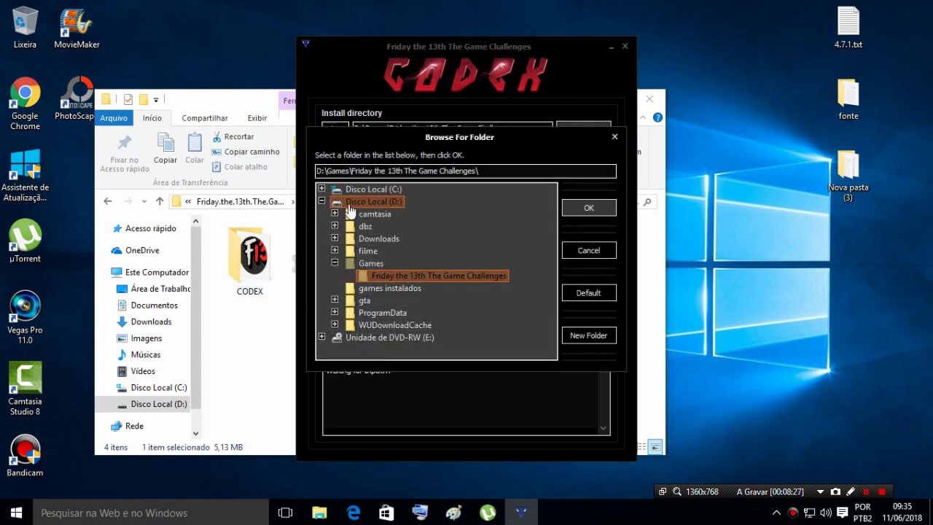
click(348, 202)
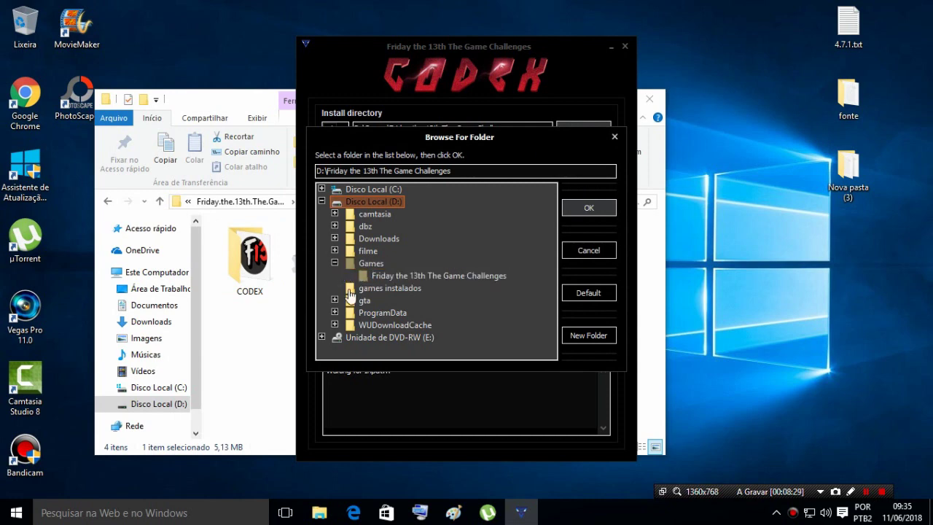
click(356, 289)
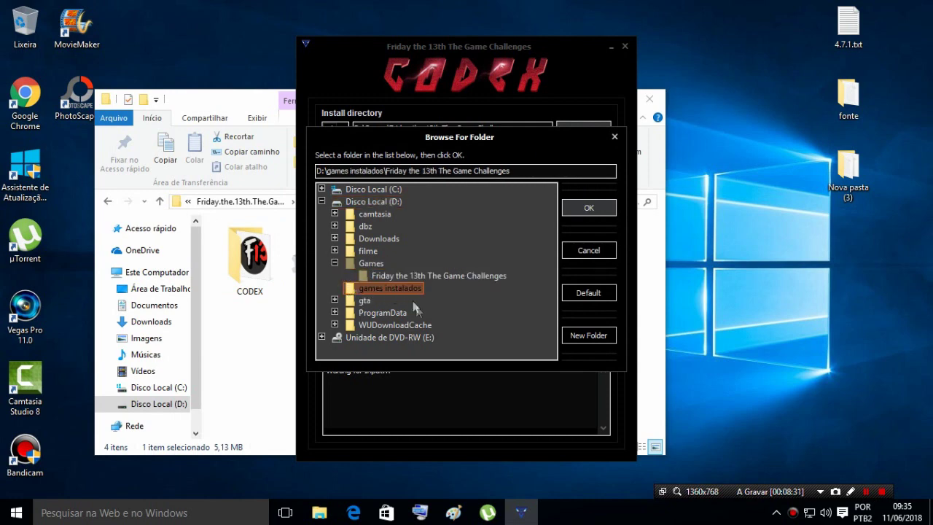
click(589, 208)
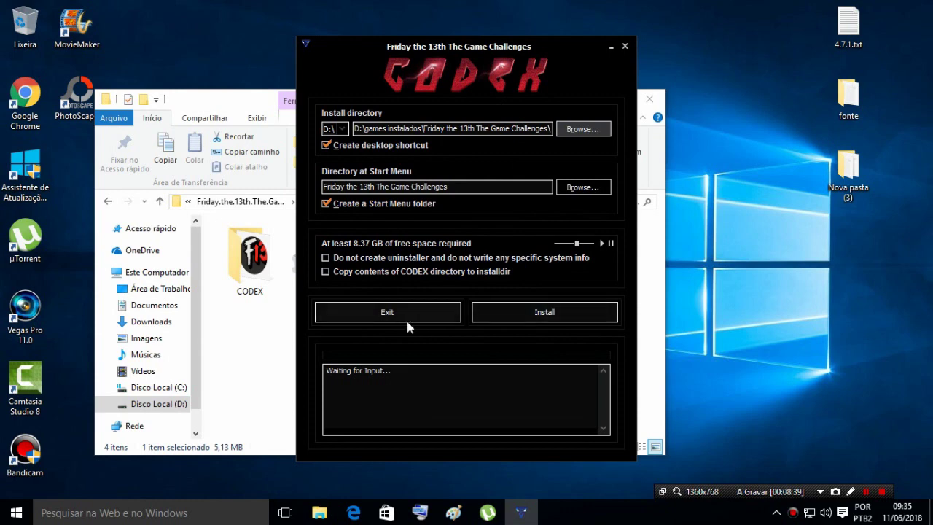
Install the game with the chosen settings and finish the installer once the installation is done
click(521, 320)
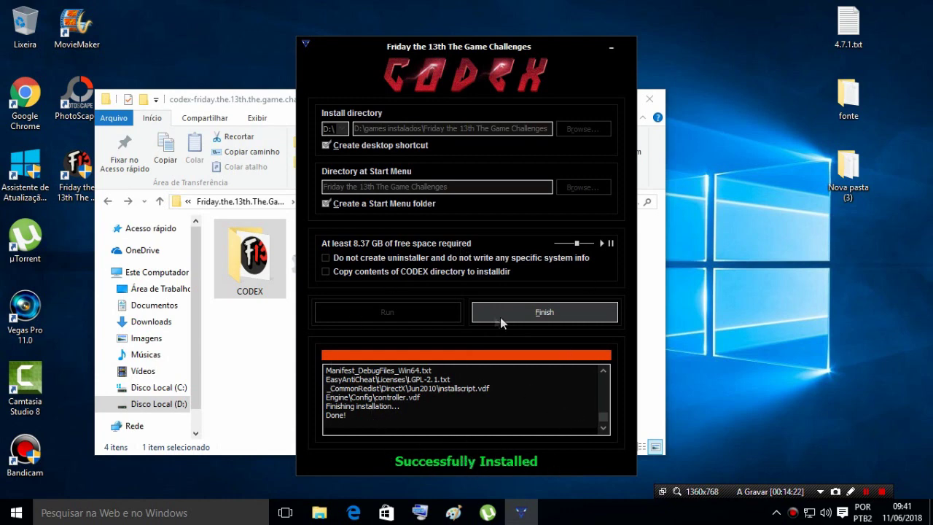
click(581, 316)
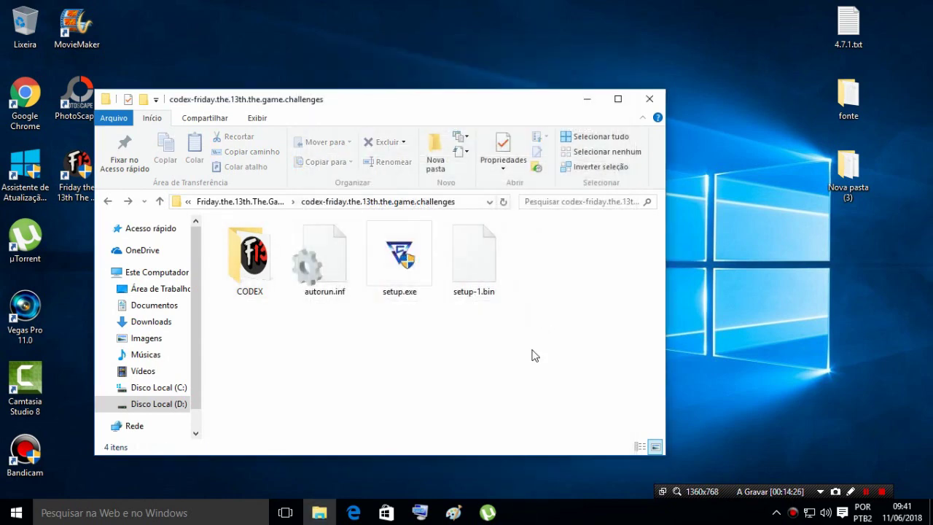
click(465, 277)
click(477, 382)
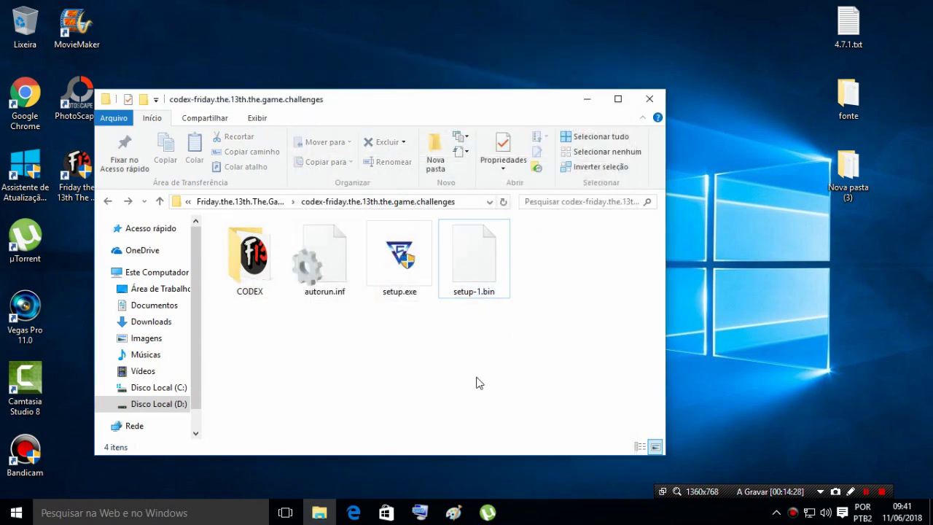
Copy the Engine folder and the launcher application from the CODEX folder, and close the folder window
click(384, 291)
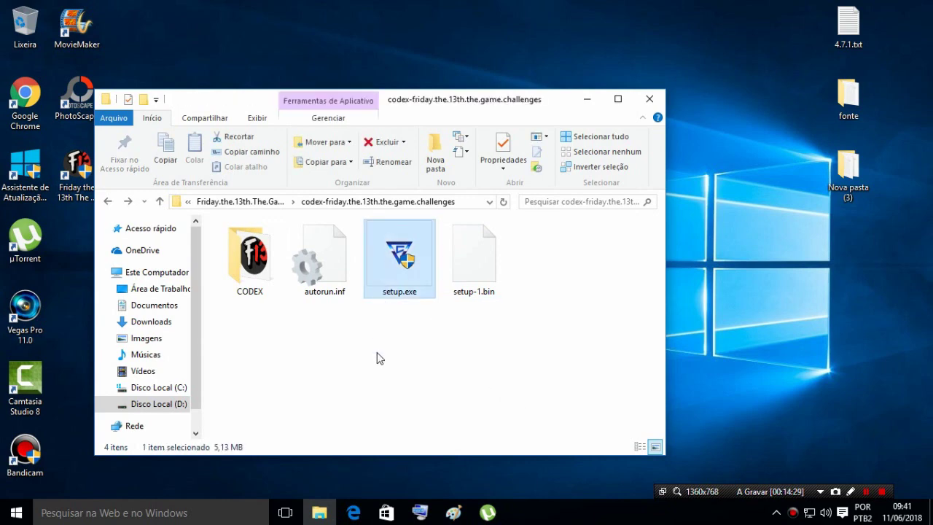
click(252, 284)
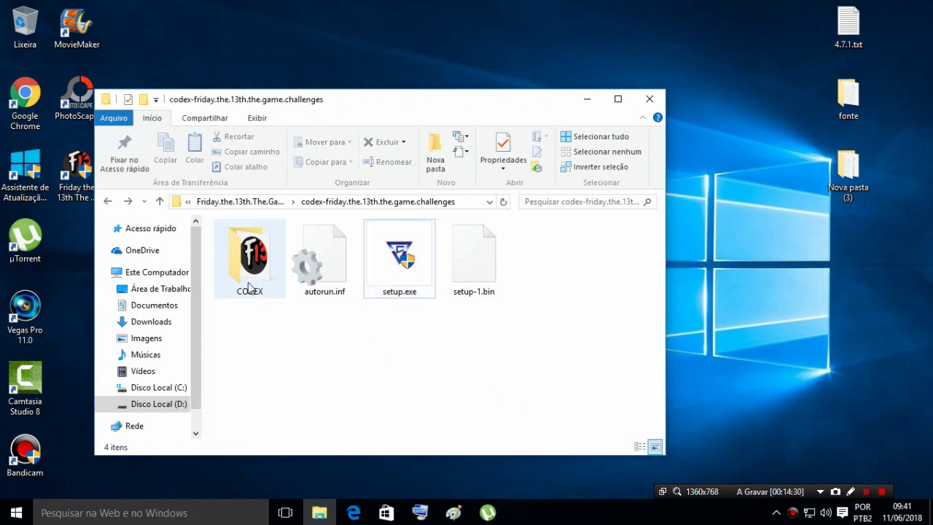
double_click(236, 239)
drag(272, 277, 233, 245)
right_click(233, 246)
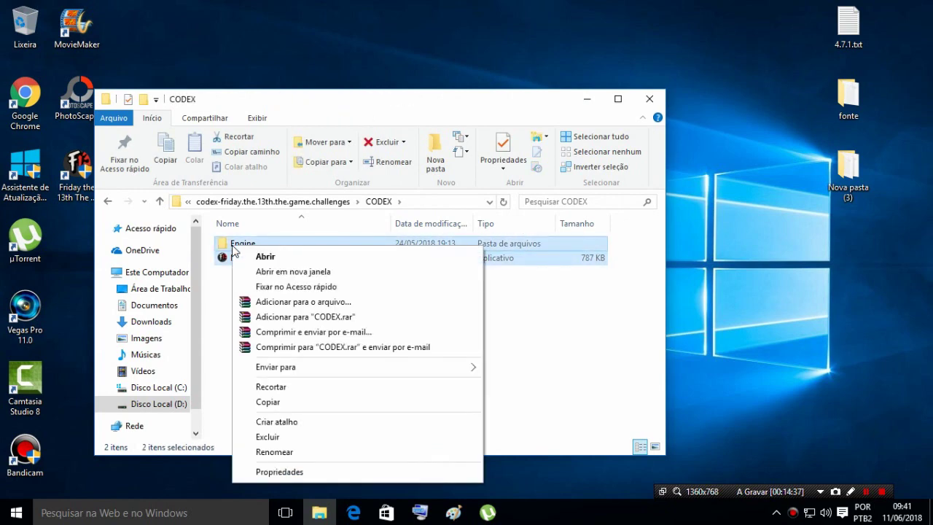
click(277, 405)
click(650, 99)
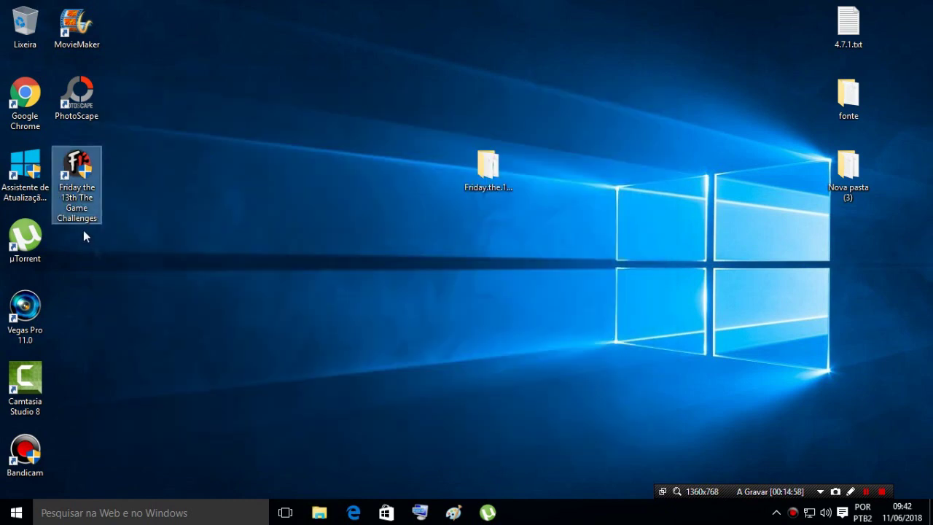
Open the installed game's file location from its desktop shortcut and paste the copied CODEX files there
drag(83, 230, 310, 180)
right_click(310, 180)
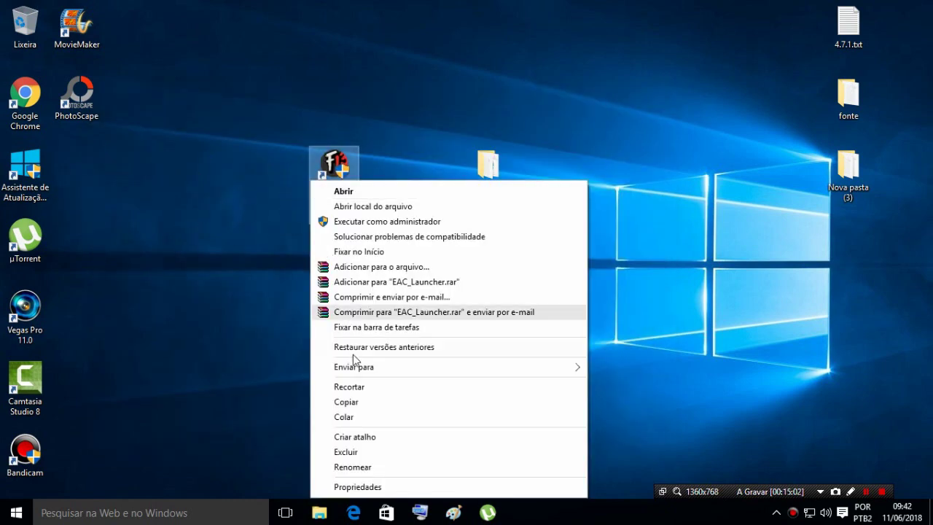
click(378, 207)
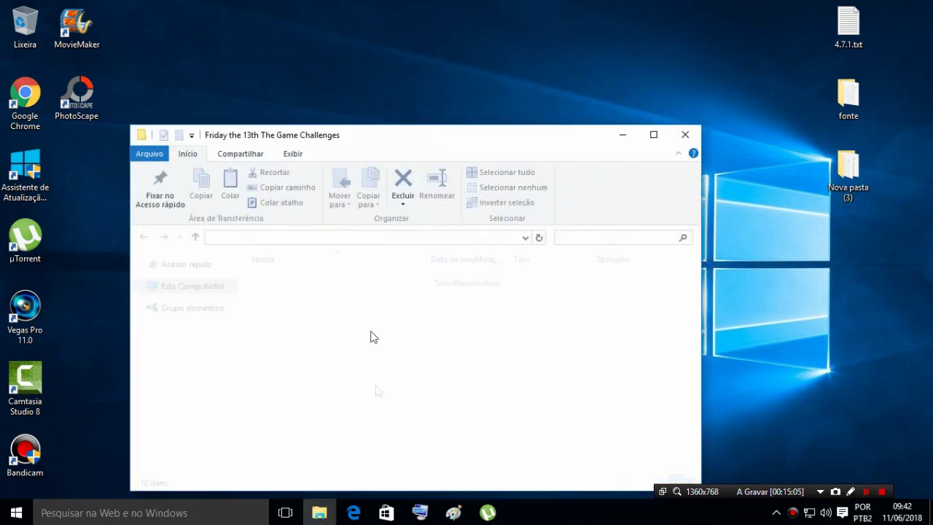
right_click(387, 444)
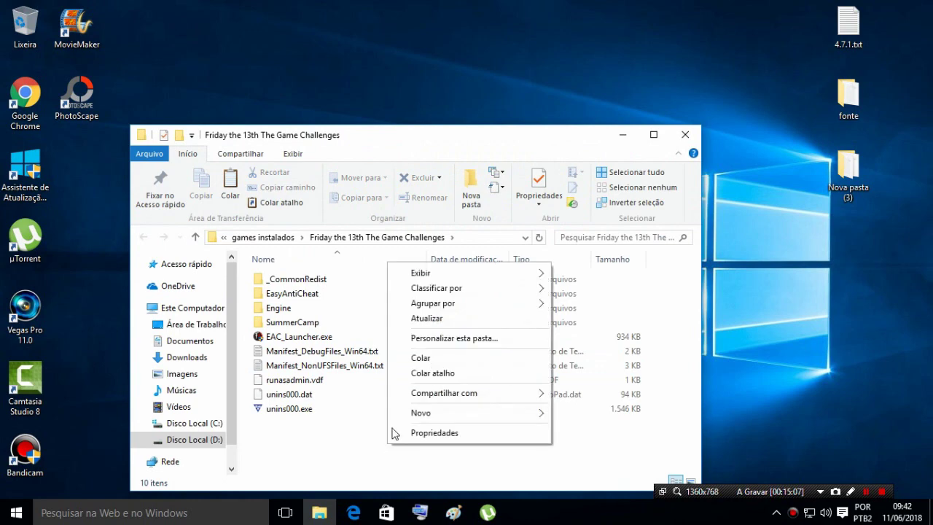
click(420, 362)
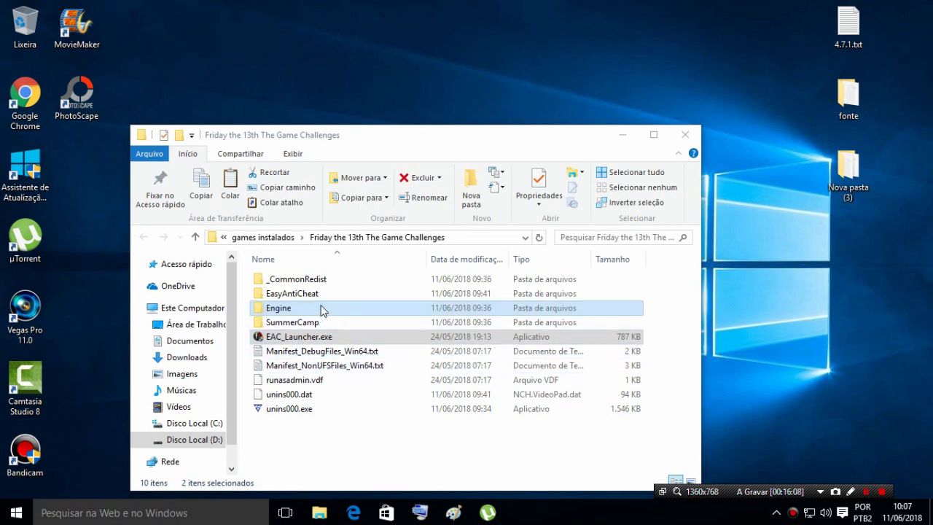
Locate DXSETUP.exe in the game's _CommonRedist\DirectX\Jun2010 folder and look at its run options
click(313, 280)
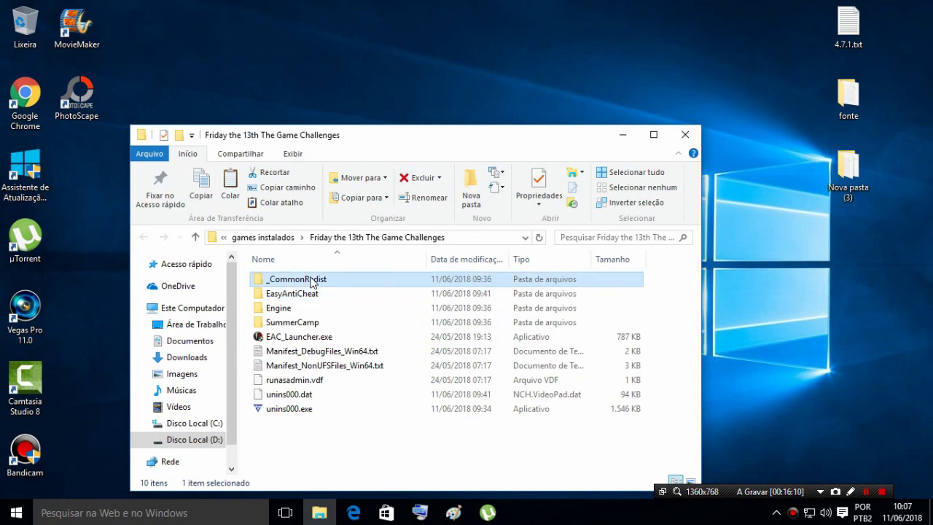
double_click(312, 280)
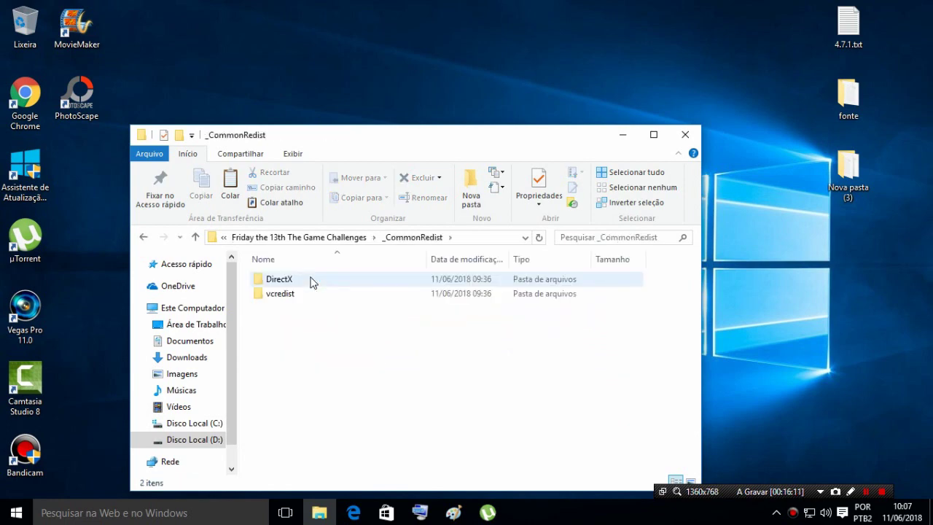
double_click(312, 280)
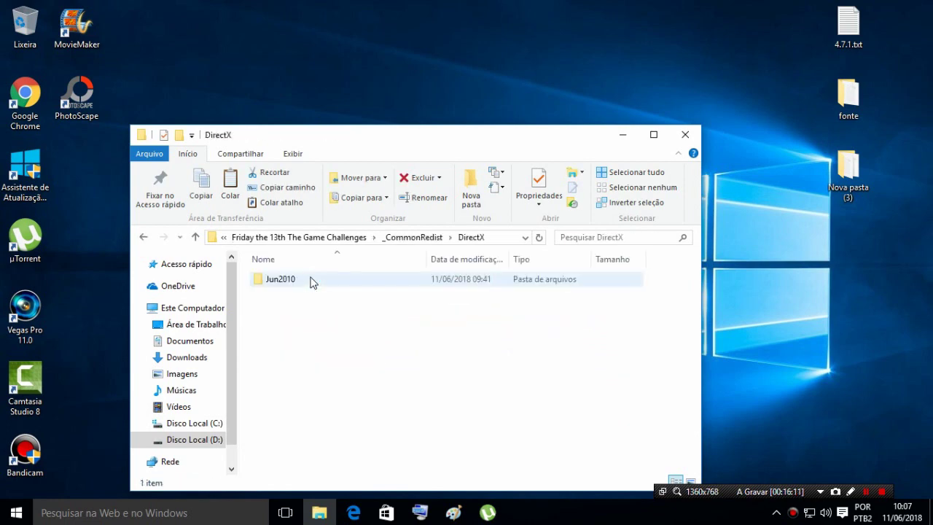
double_click(312, 281)
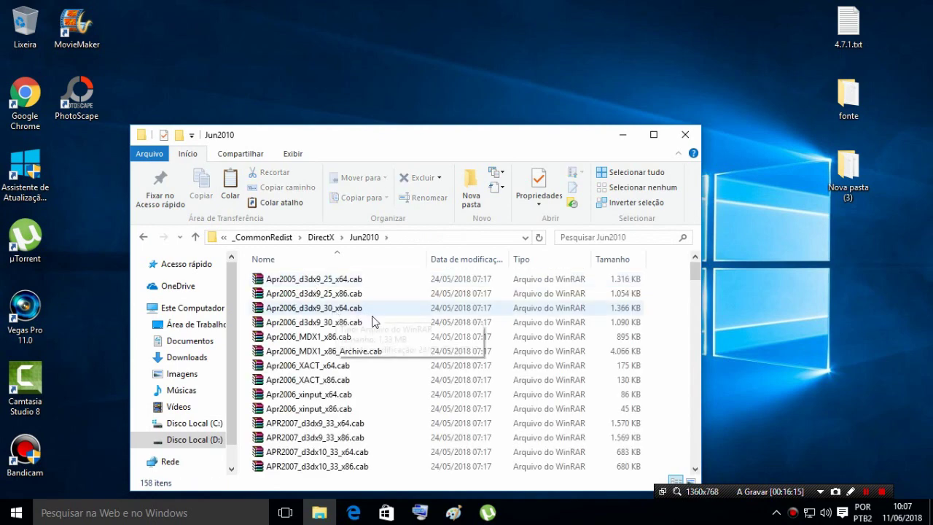
scroll(379, 332, down, 12)
scroll(379, 330, down, 10)
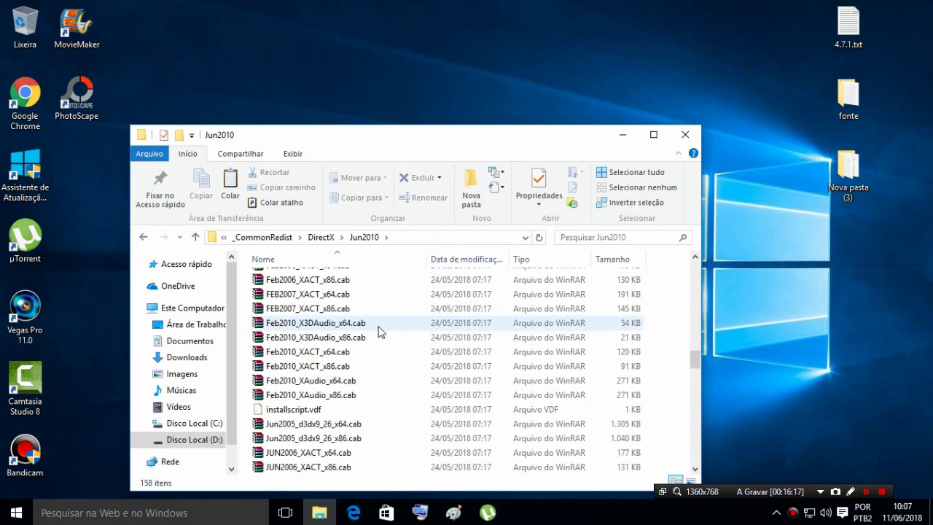
scroll(379, 329, up, 5)
right_click(287, 347)
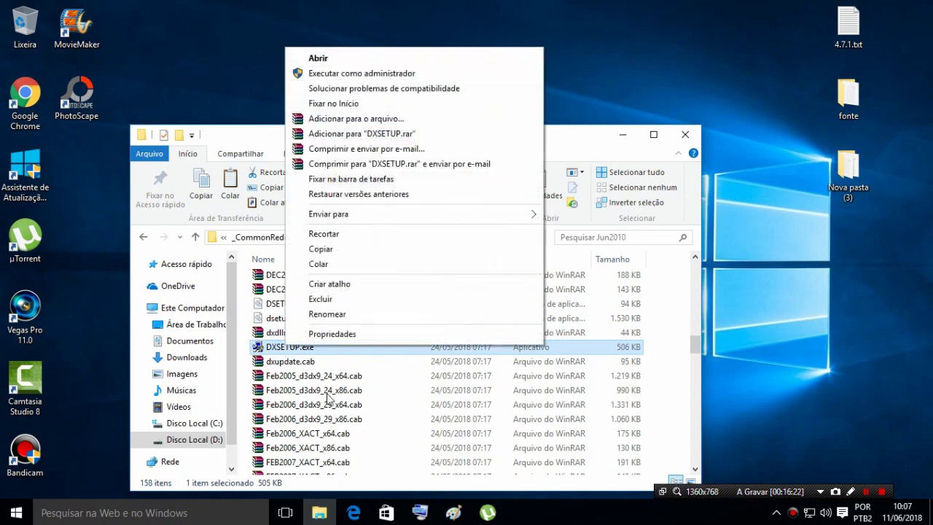
click(446, 348)
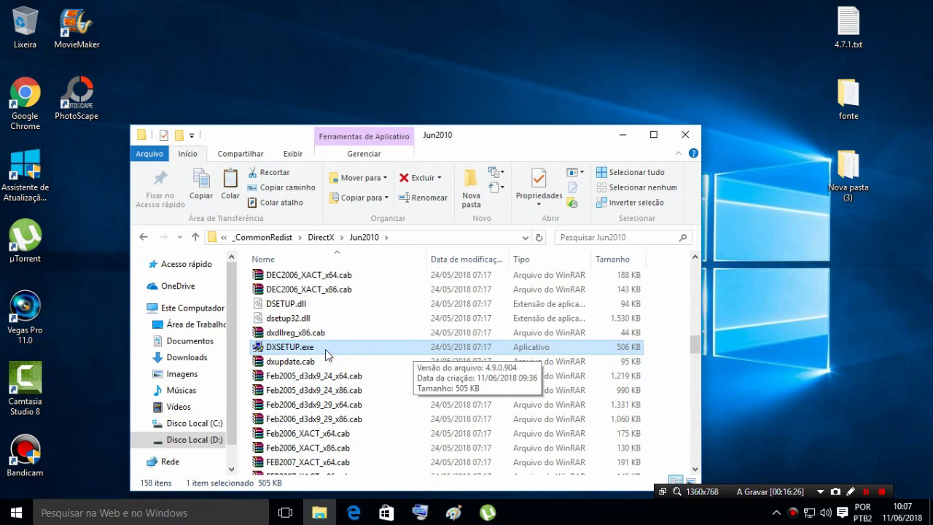
Open the _CommonRedist\vcredist\2015 folder and look at the run options of vc_redist.x64.exe and vc_redist.x86.exe
click(145, 238)
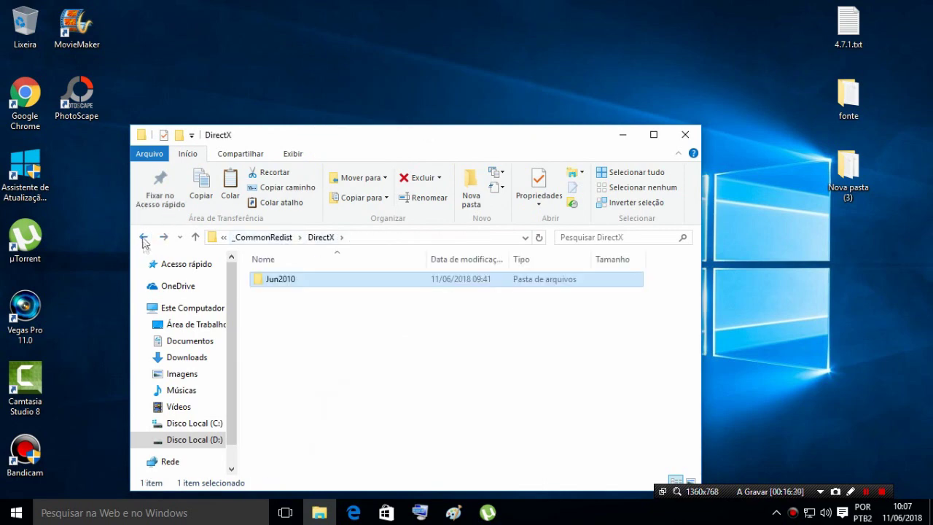
click(143, 238)
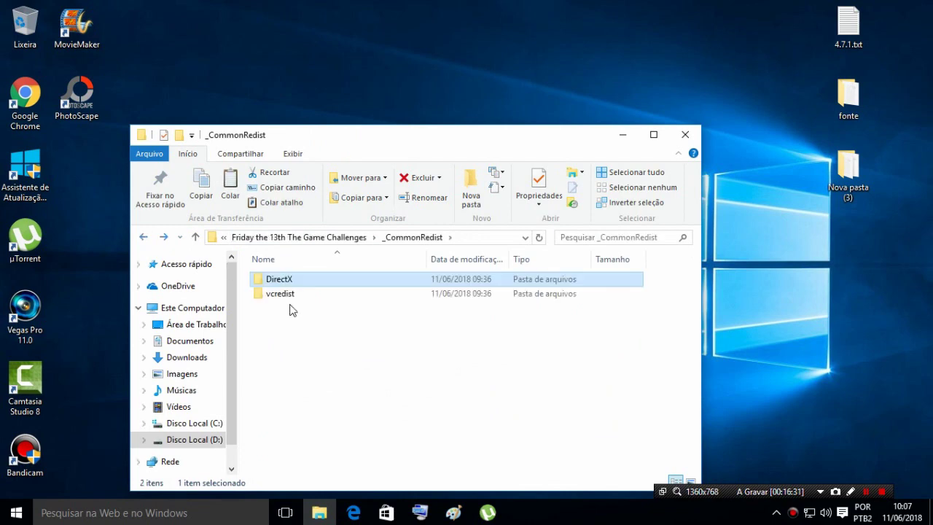
click(284, 300)
double_click(283, 300)
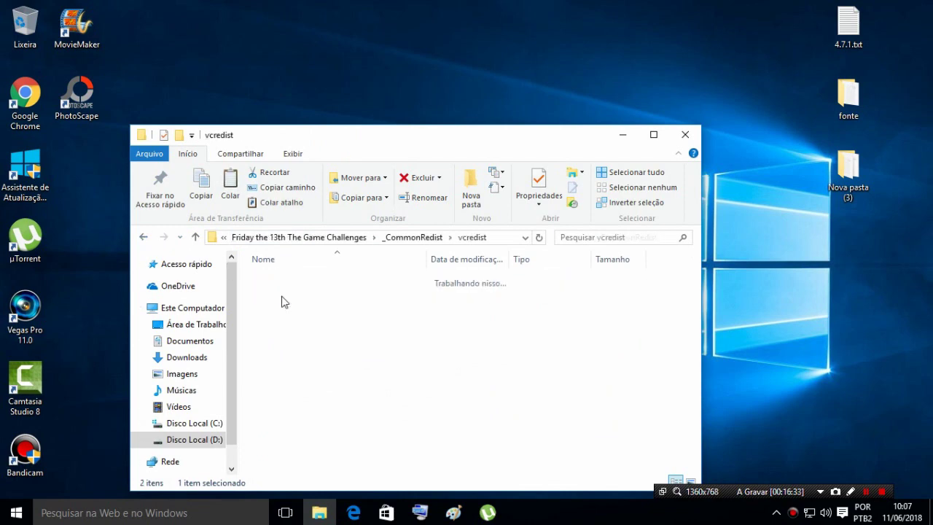
click(274, 284)
double_click(273, 284)
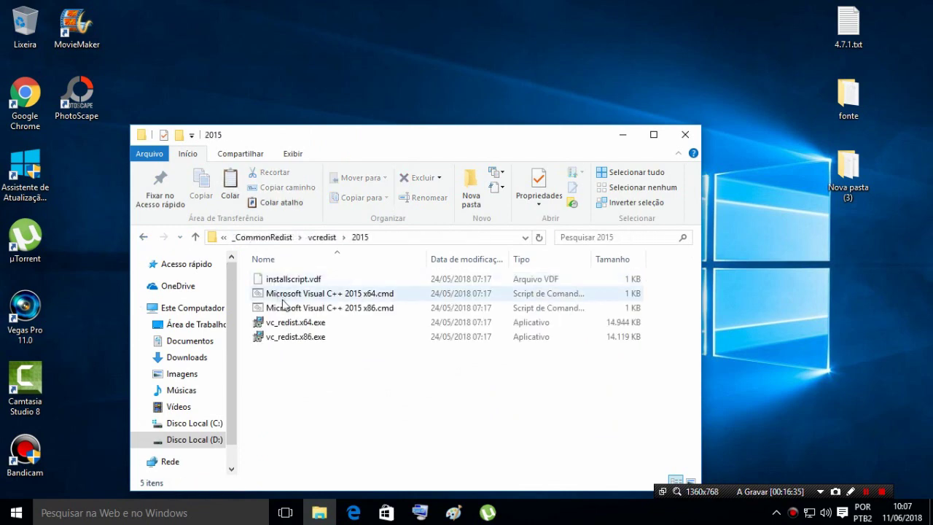
click(307, 326)
right_click(304, 326)
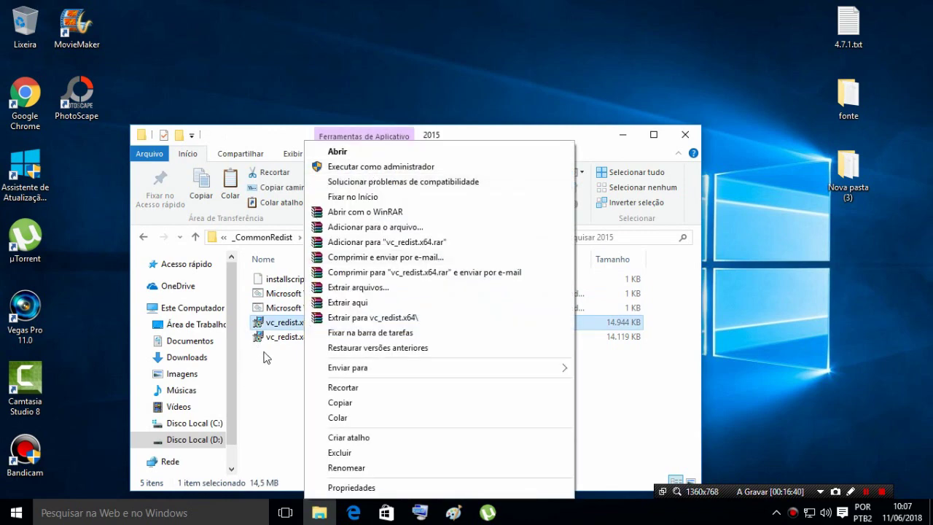
click(279, 329)
click(283, 342)
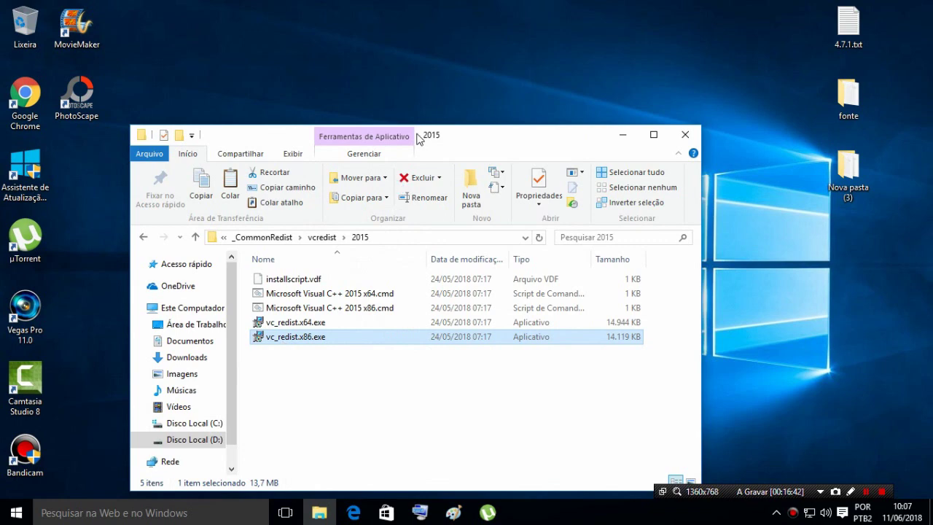
right_click(282, 341)
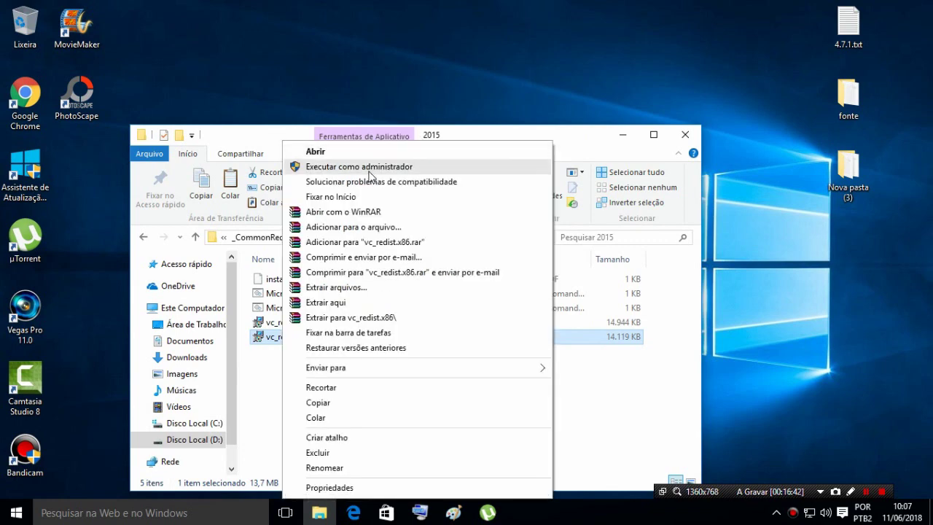
Go back to the main Friday the 13th The Game Challenges install folder
click(137, 242)
click(138, 240)
click(139, 239)
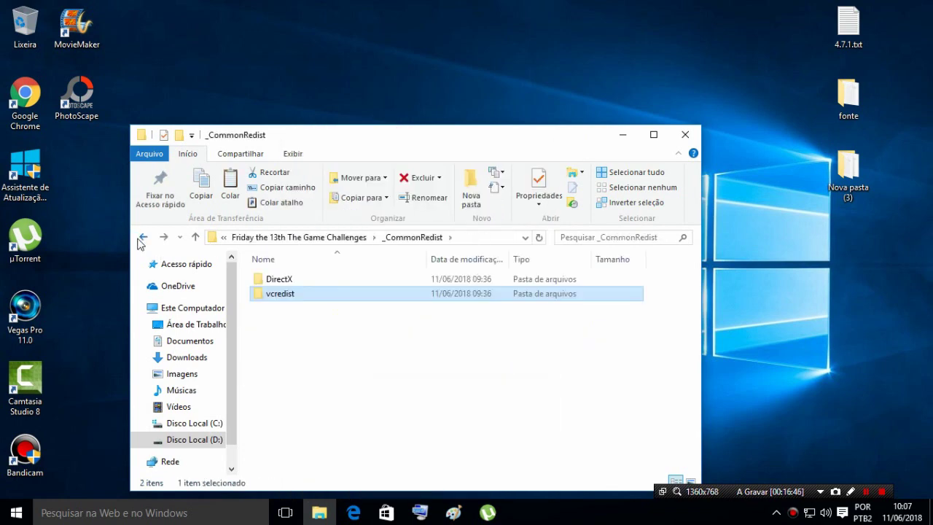
click(138, 240)
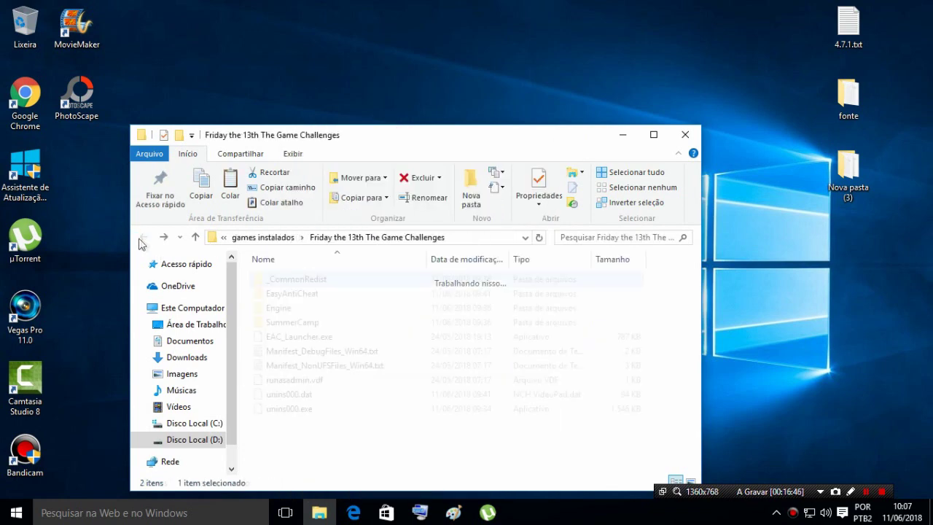
click(385, 452)
click(337, 369)
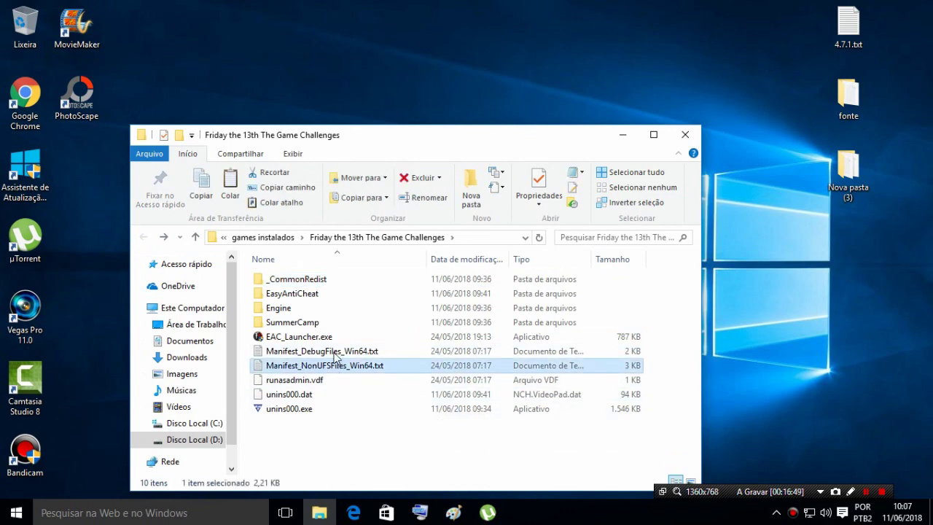
click(326, 352)
click(318, 339)
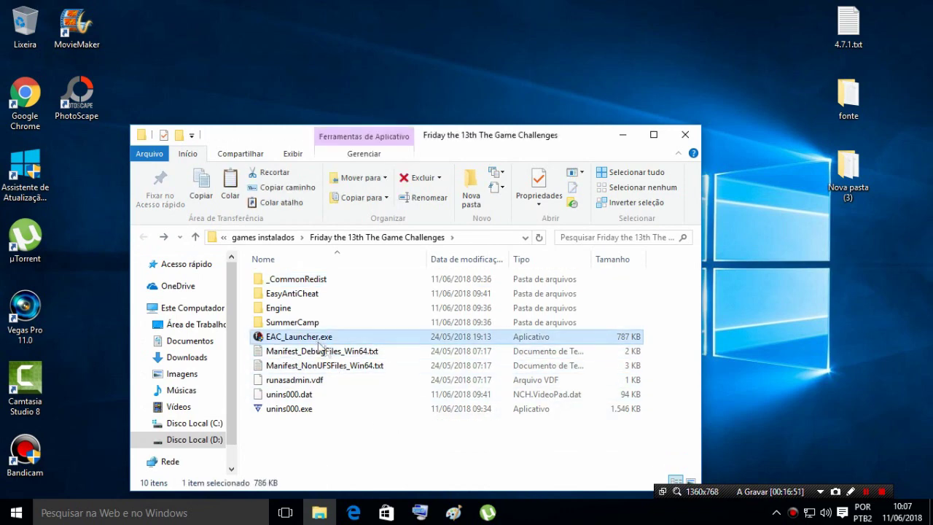
click(313, 394)
click(316, 351)
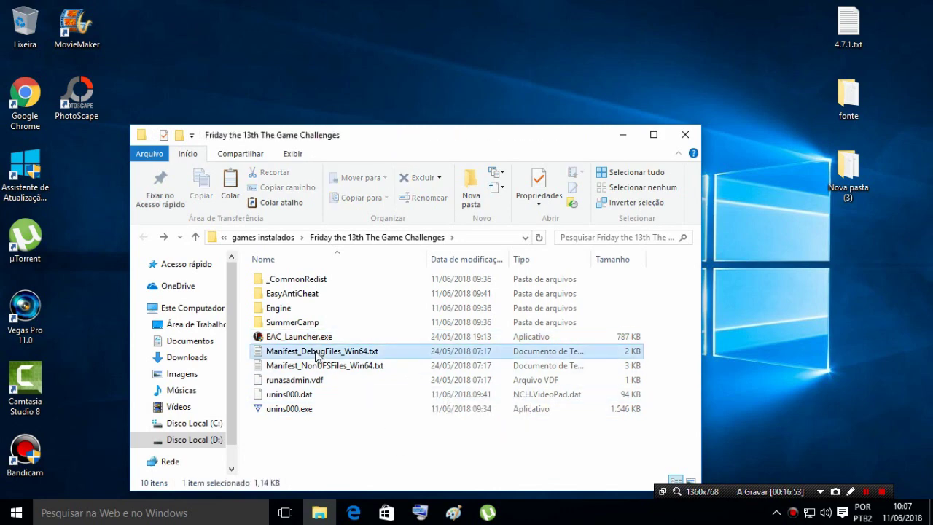
click(320, 366)
click(325, 439)
click(307, 343)
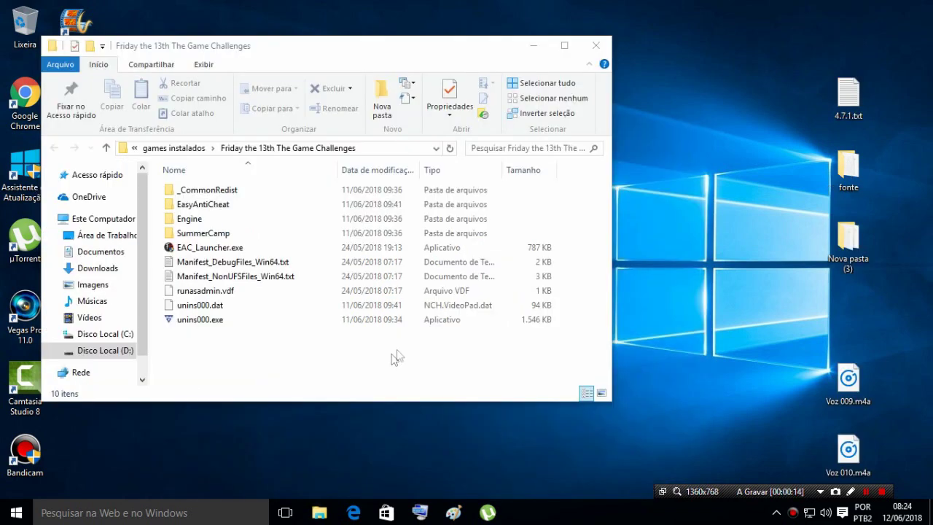
Close the game folder window and select the Friday.the.13th.The.Game.Challenges.Update.Build.B11370-CODEX folder on the desktop
click(596, 46)
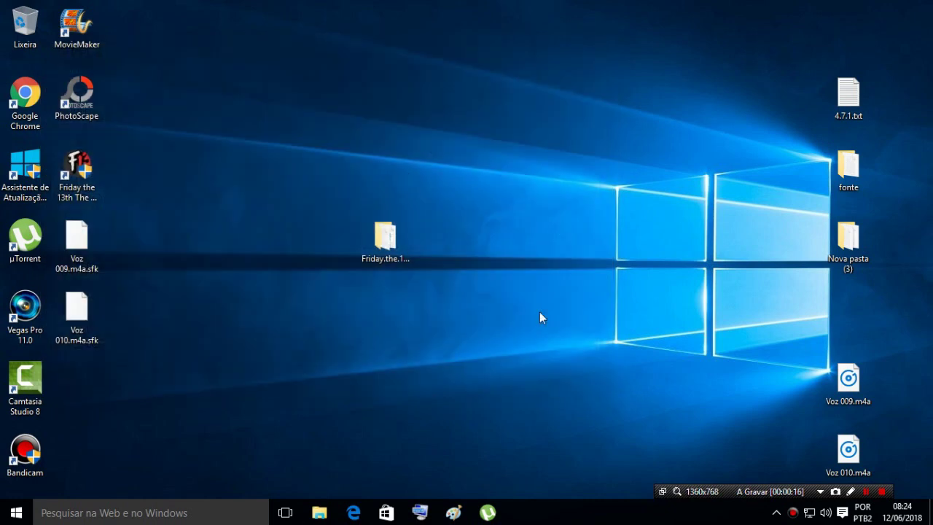
click(390, 262)
click(452, 267)
click(375, 288)
click(330, 270)
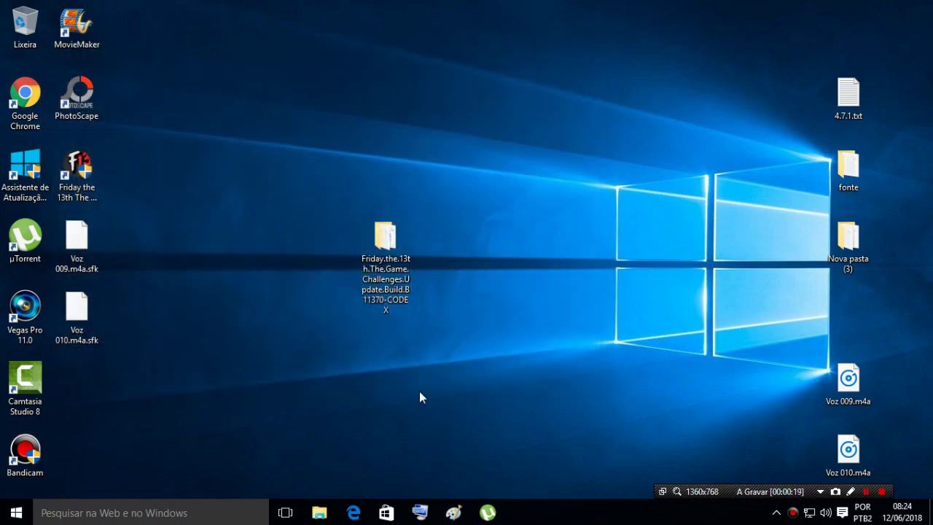
click(389, 265)
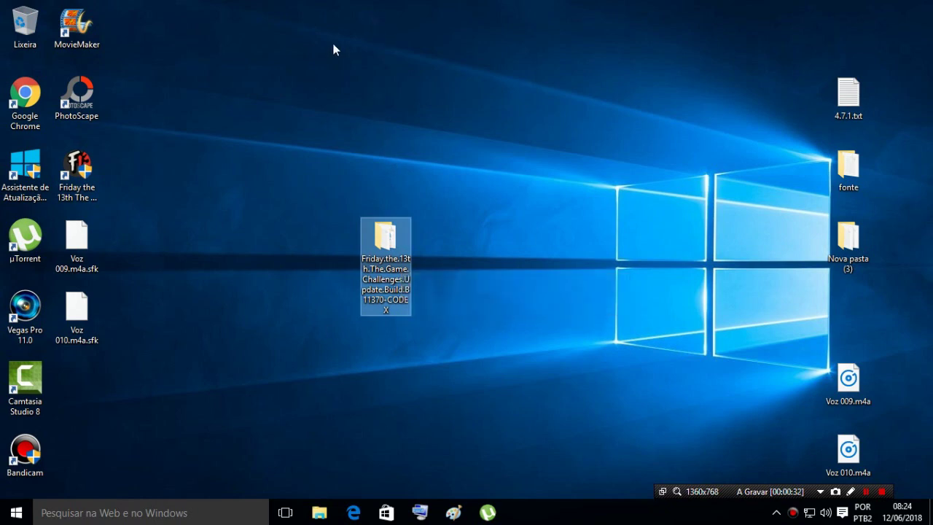
click(280, 279)
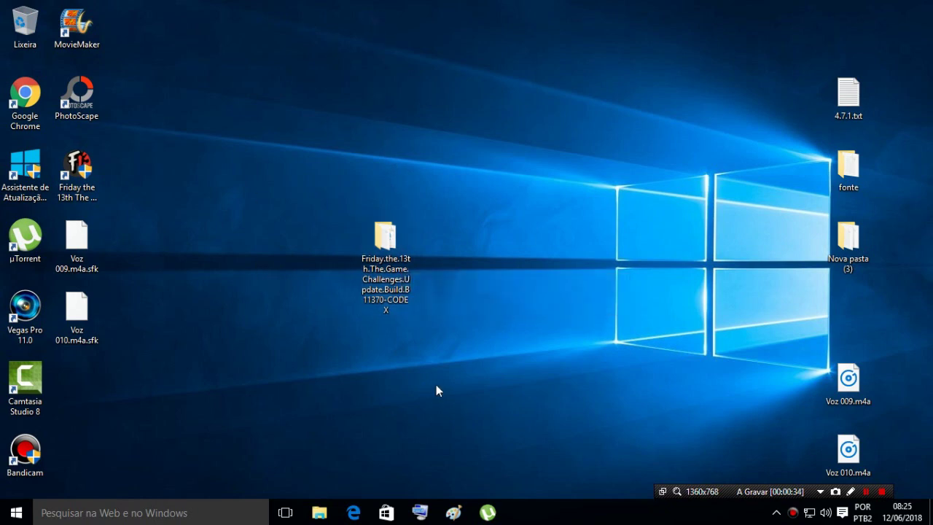
click(386, 248)
click(434, 286)
click(389, 301)
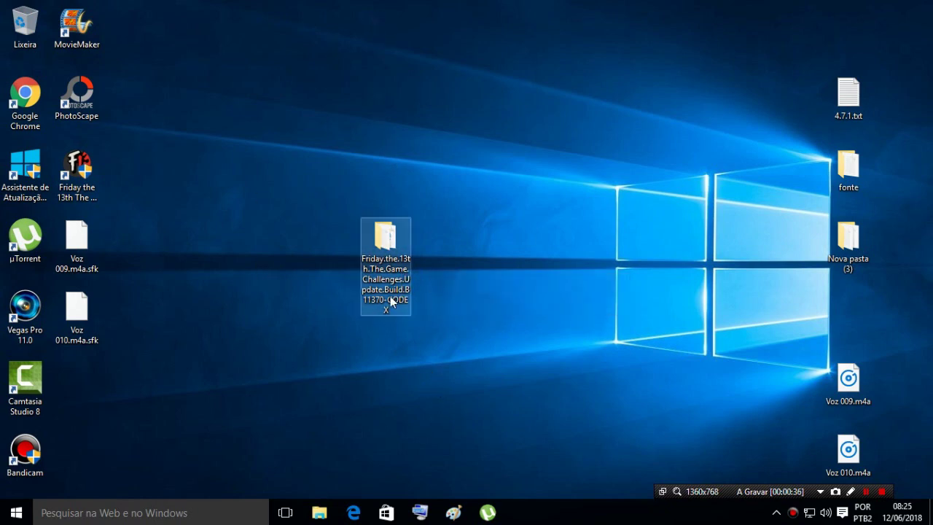
click(331, 313)
click(381, 288)
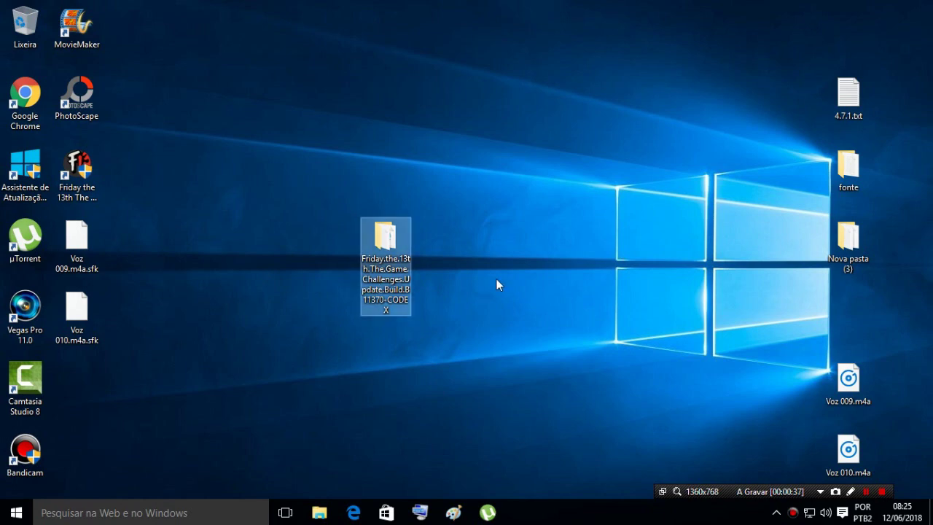
click(498, 285)
click(382, 314)
click(332, 302)
click(385, 291)
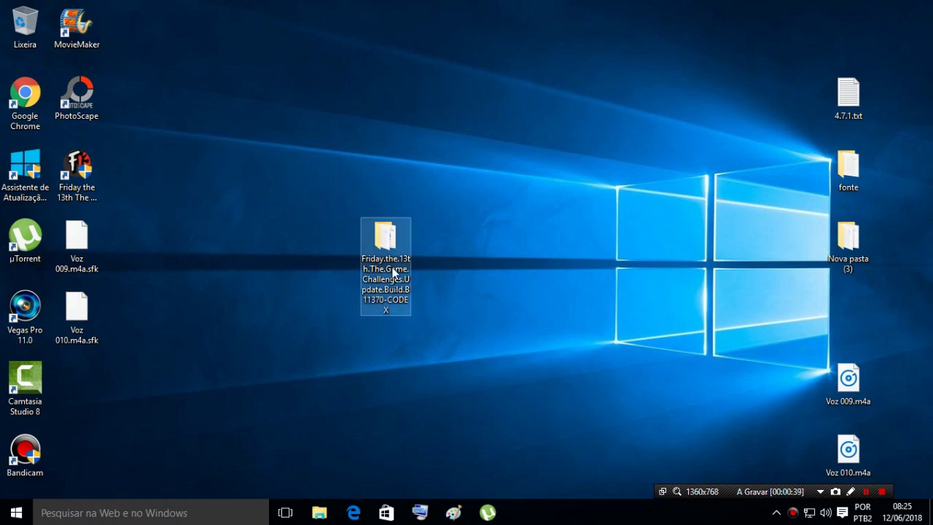
click(297, 299)
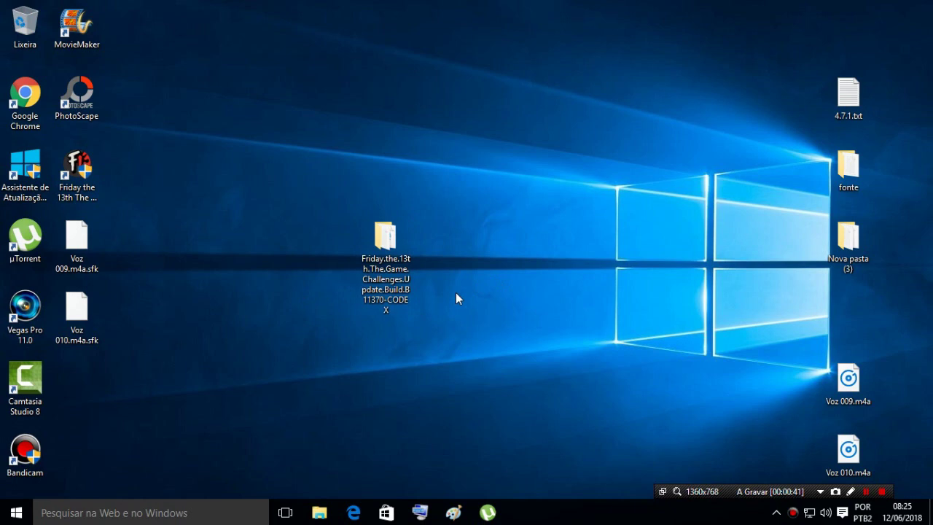
click(405, 303)
click(518, 252)
Open the Update subfolder of the Build B11370 folder on the desktop and run Setup.exe as administrator
click(386, 290)
double_click(386, 245)
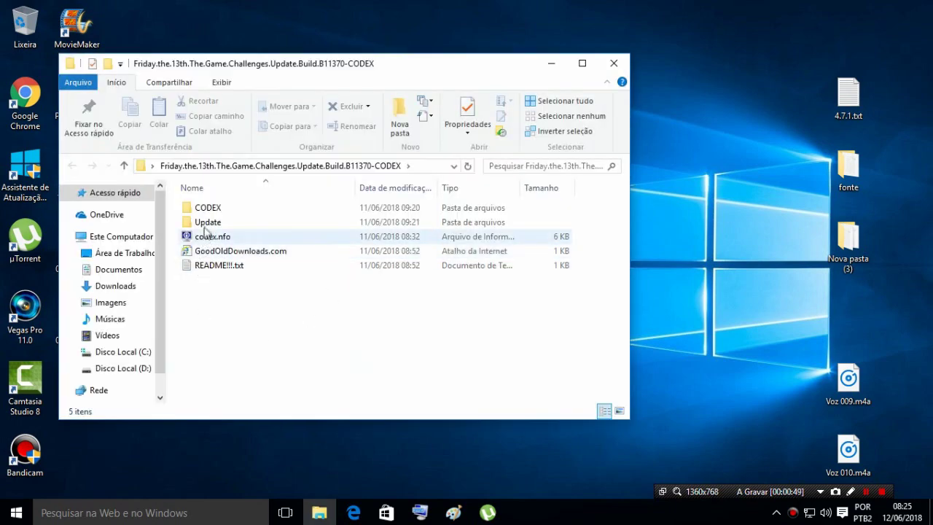
double_click(207, 225)
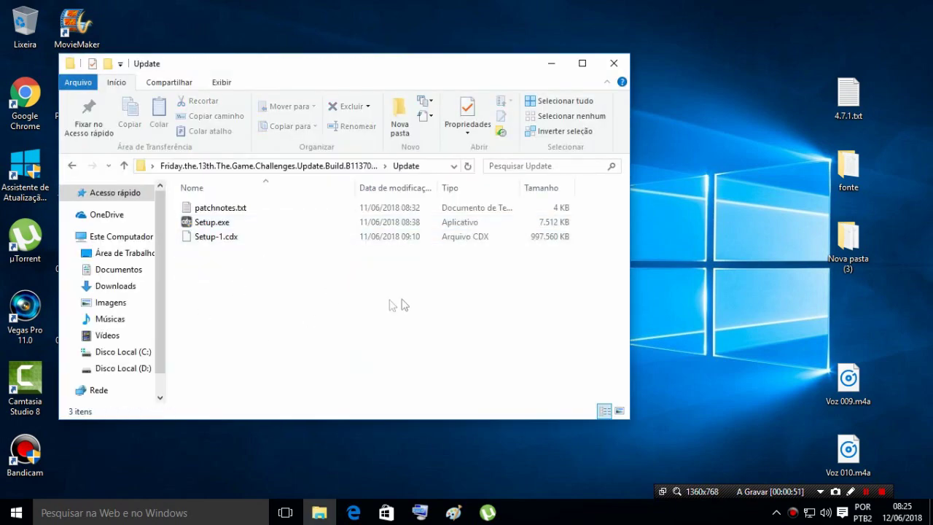
click(199, 225)
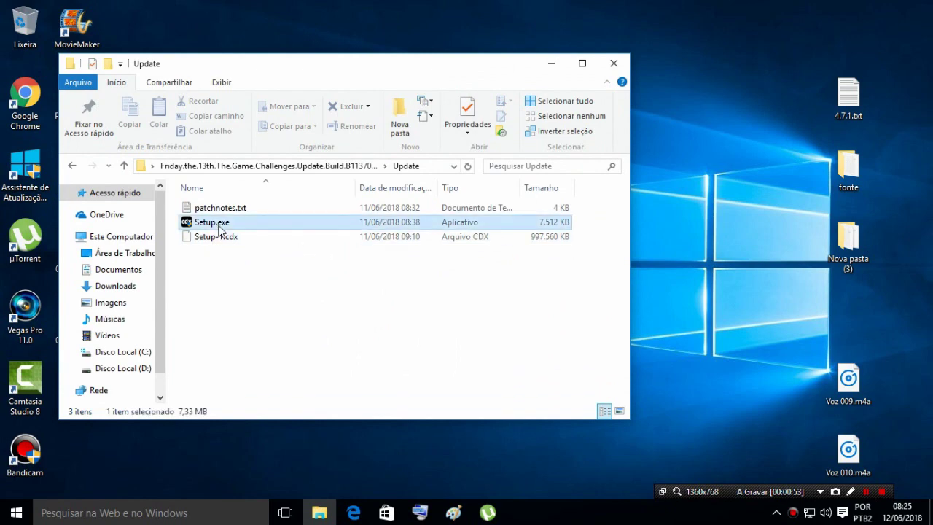
right_click(199, 229)
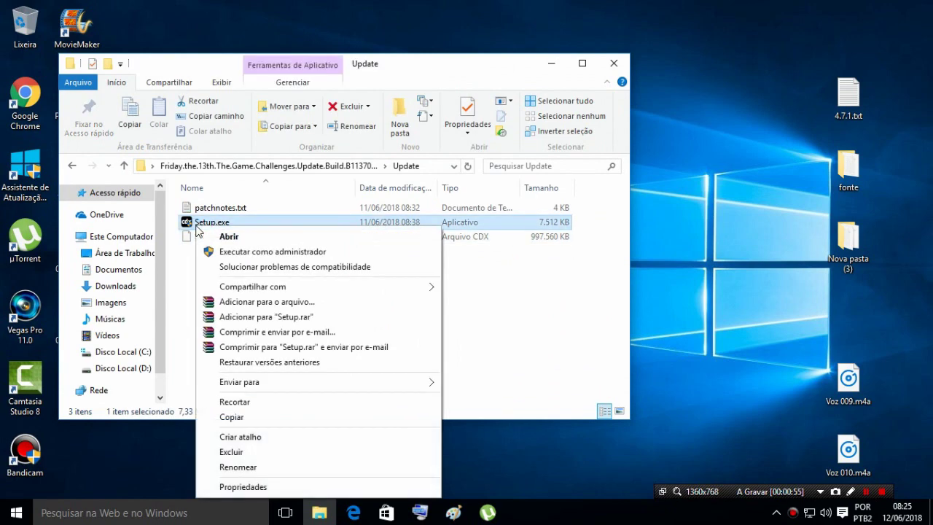
click(215, 256)
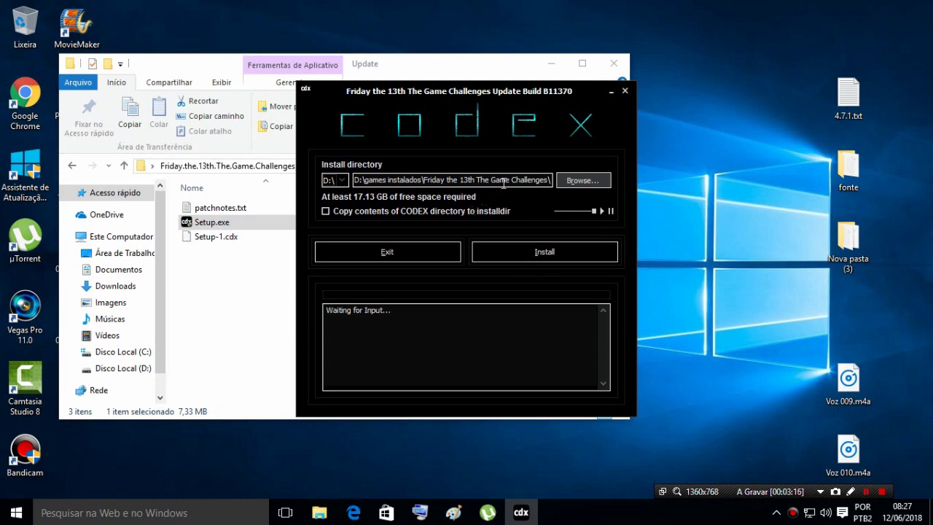
Select drive D: as the install drive for the Build B11370 update
click(334, 181)
click(340, 182)
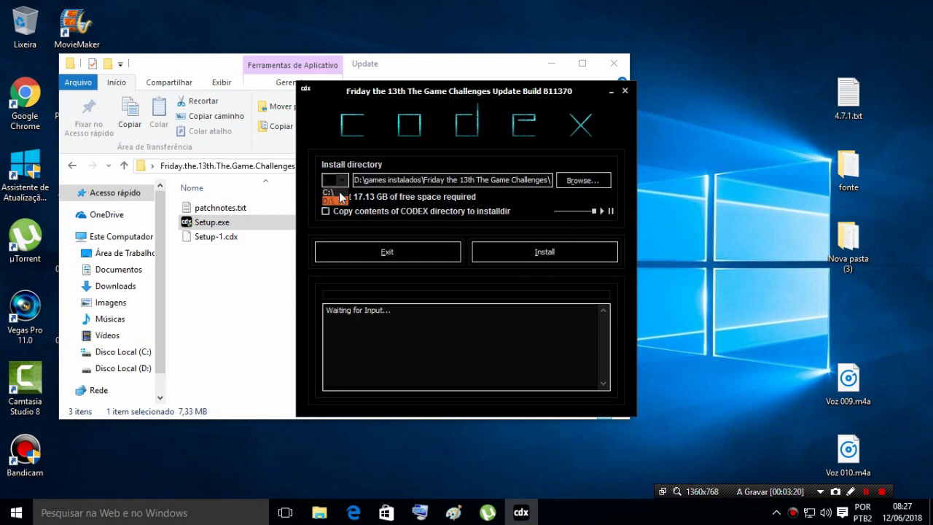
click(339, 181)
click(340, 181)
click(337, 202)
Browse to D:\games instalados\Friday the 13th The Game Challenges as the update's install directory and close the installer without installing
click(580, 181)
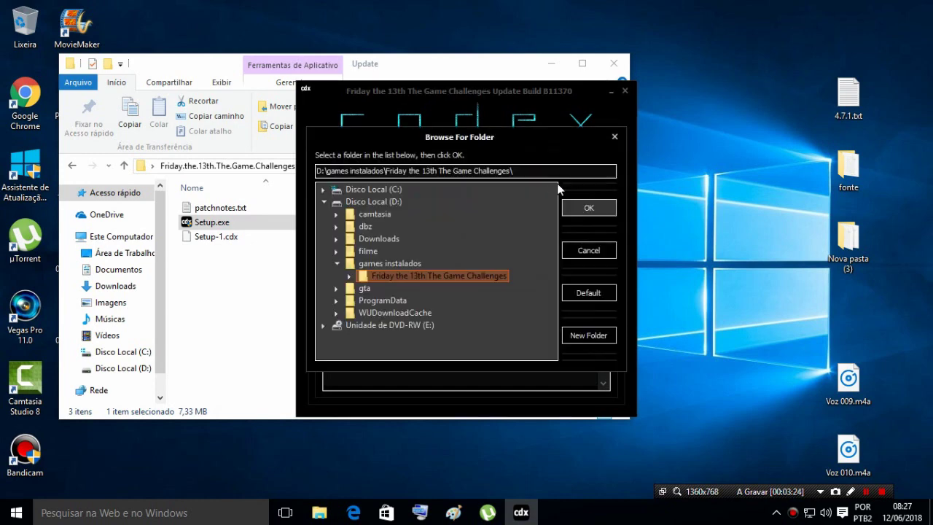
click(339, 204)
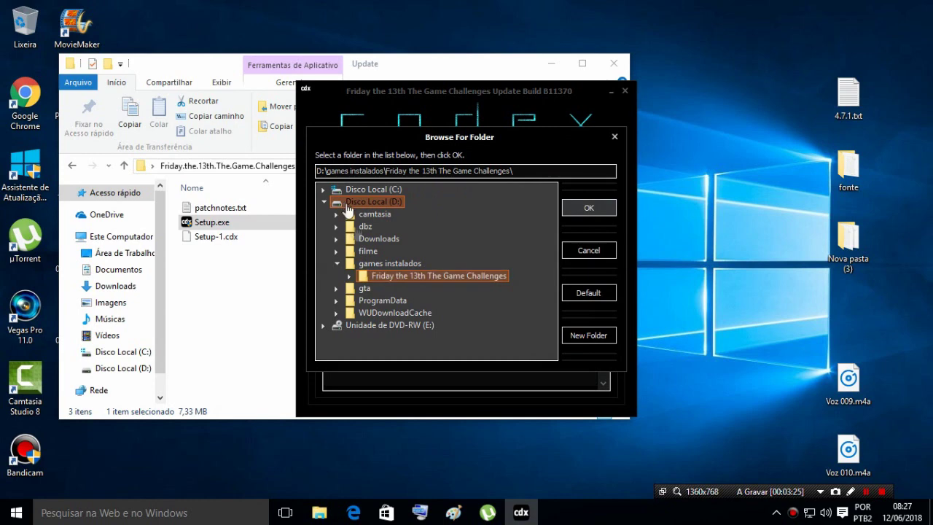
click(372, 263)
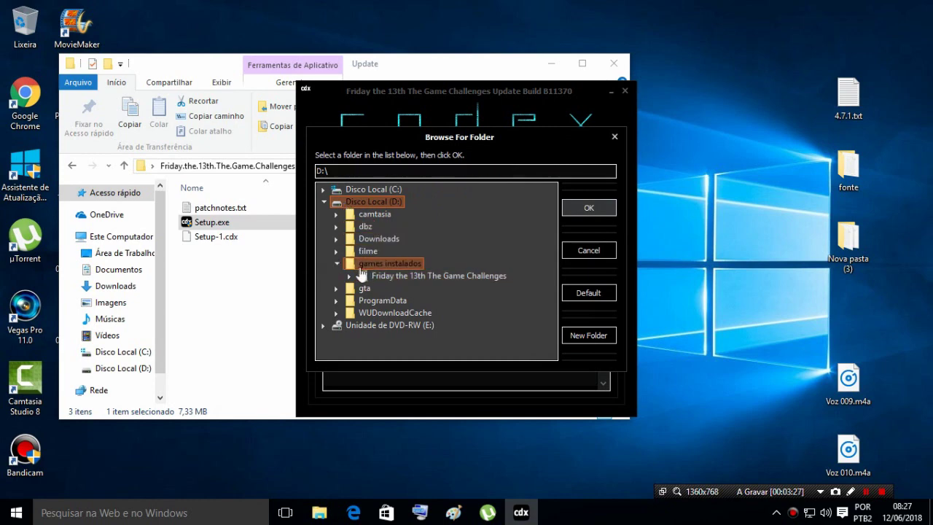
click(452, 280)
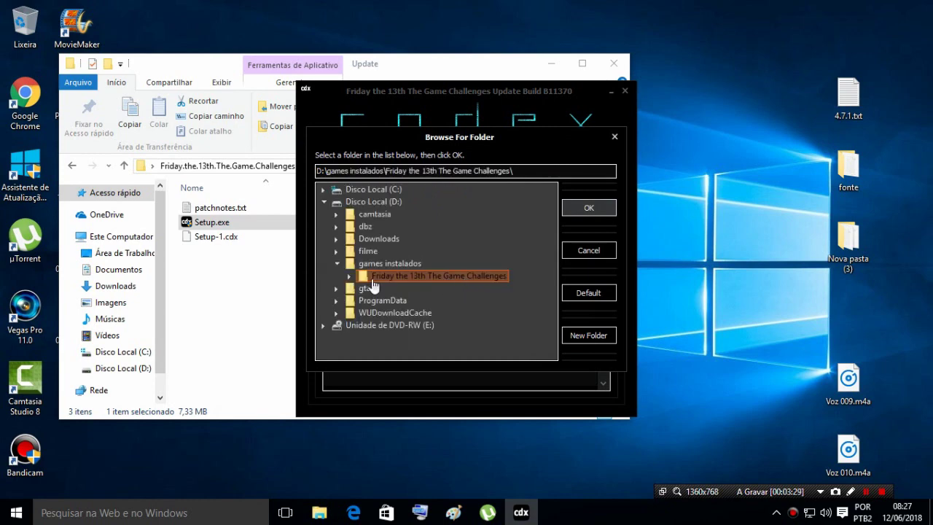
click(587, 209)
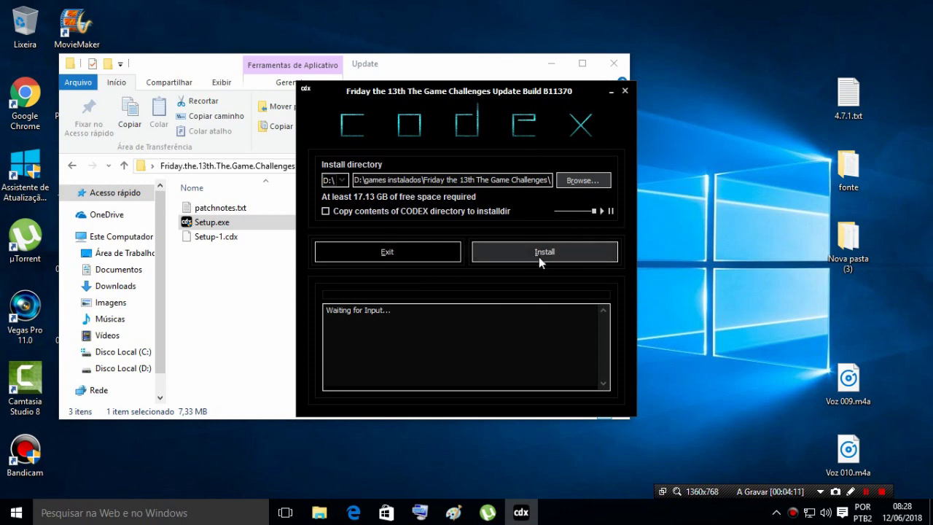
click(625, 92)
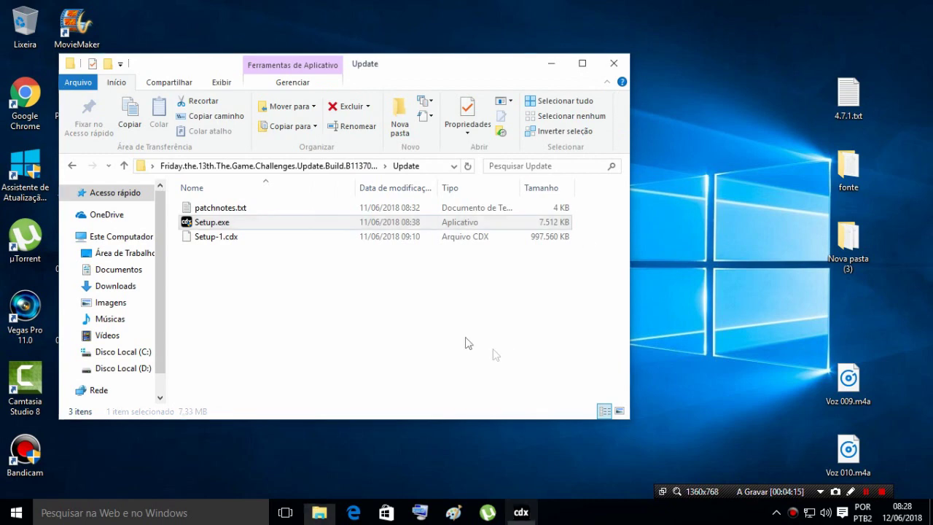
Copy the Engine folder and EAC_Launcher.exe from the CODEX subfolder of the Build B11370 update folder
click(227, 247)
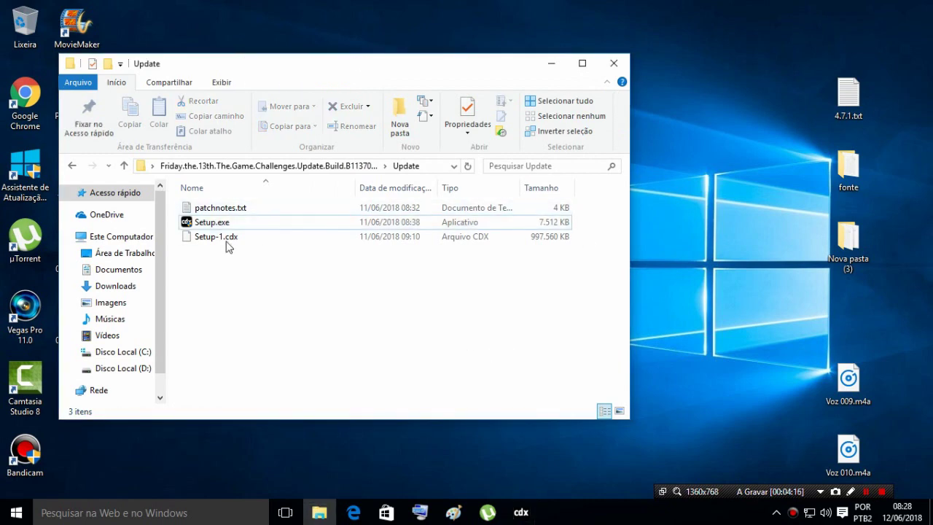
click(76, 172)
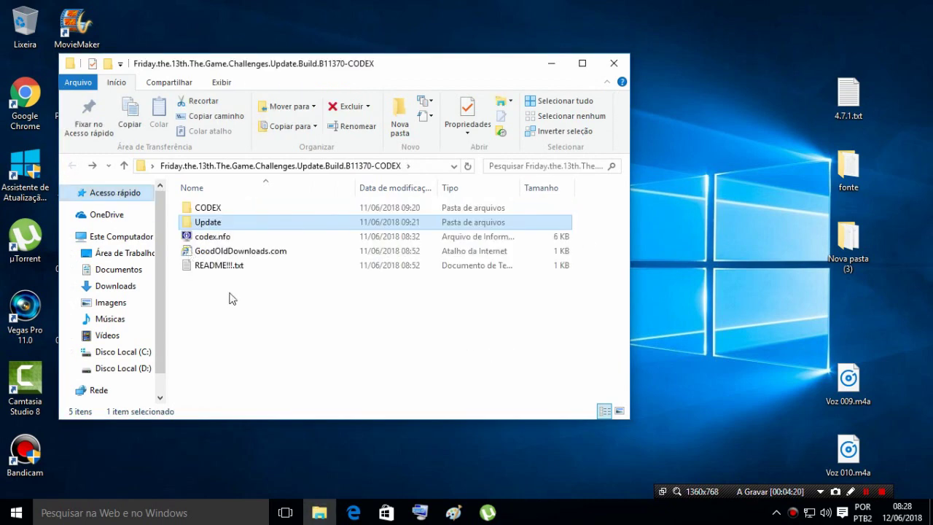
double_click(212, 208)
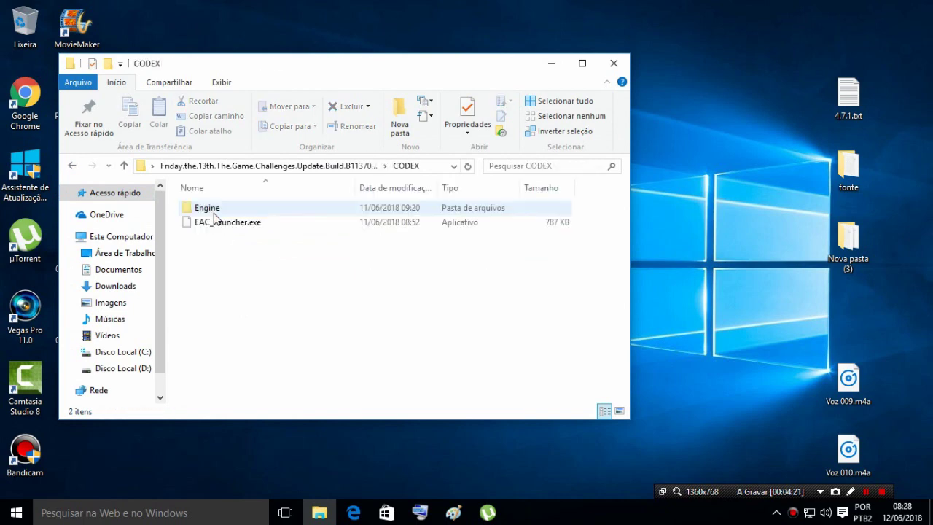
drag(390, 258, 268, 207)
right_click(268, 207)
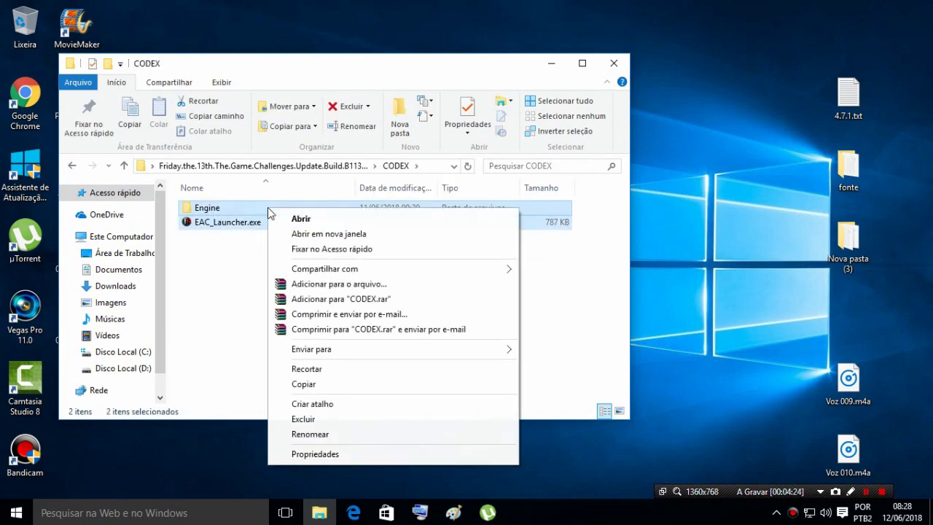
click(305, 385)
Paste the copied items into the game's install folder, reached through its desktop shortcut, replacing the existing files, and close the folder window
key(super+d)
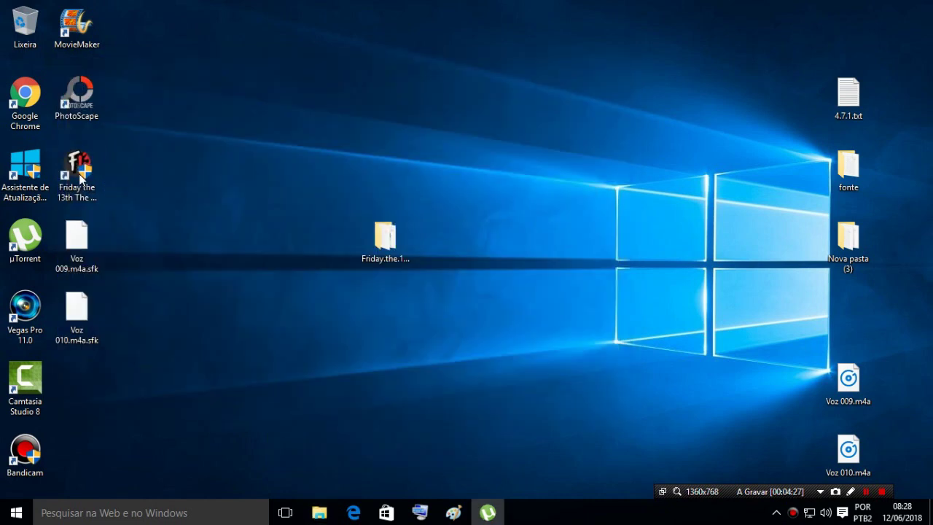
right_click(79, 174)
click(164, 199)
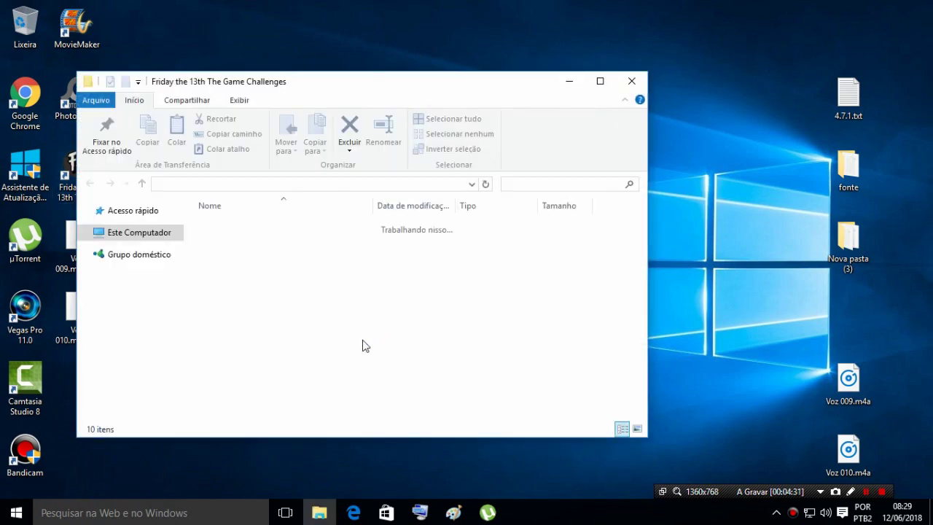
click(361, 398)
right_click(359, 402)
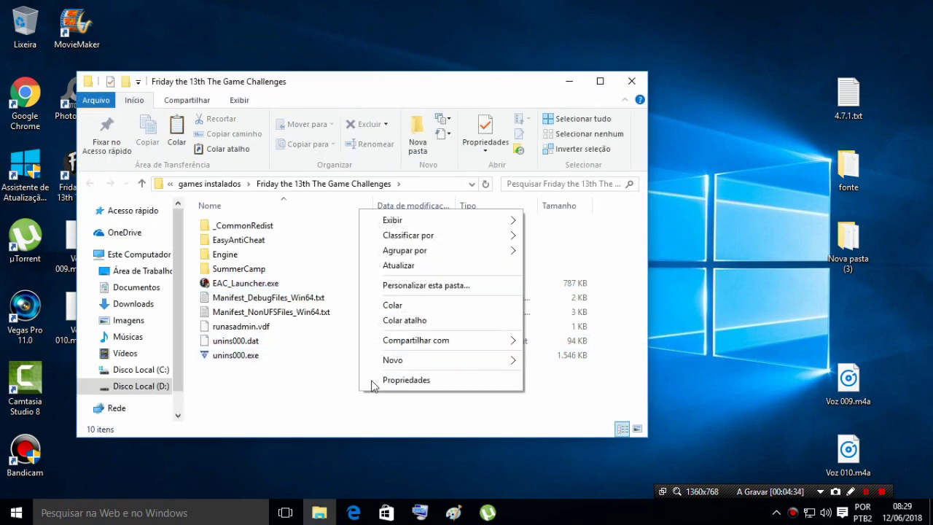
click(406, 304)
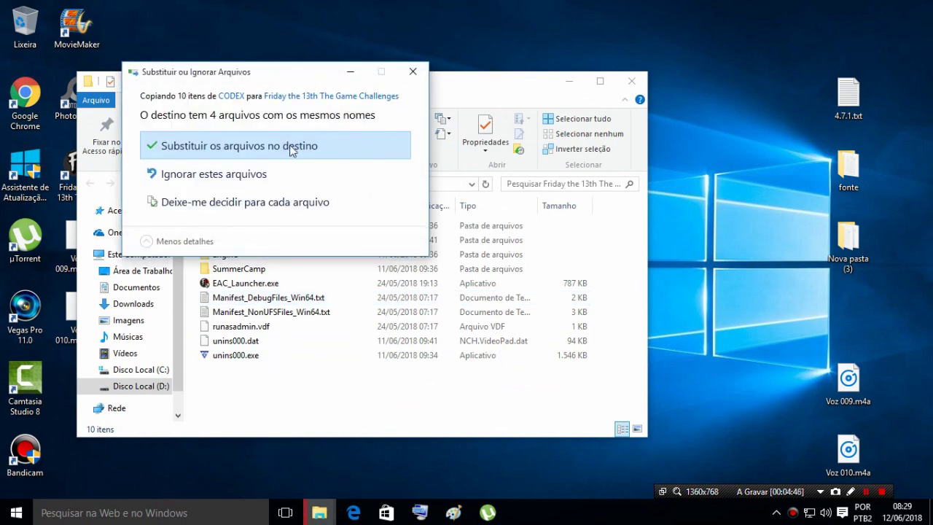
click(291, 147)
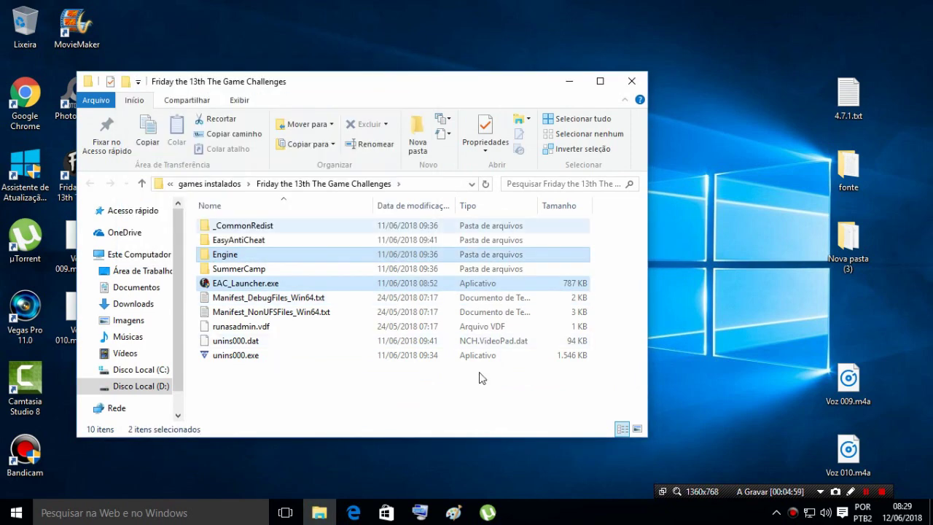
click(631, 82)
Move the game's shortcut beside the update folder on the desktop and check the run-as-administrator option in its compatibility properties
drag(82, 180, 332, 247)
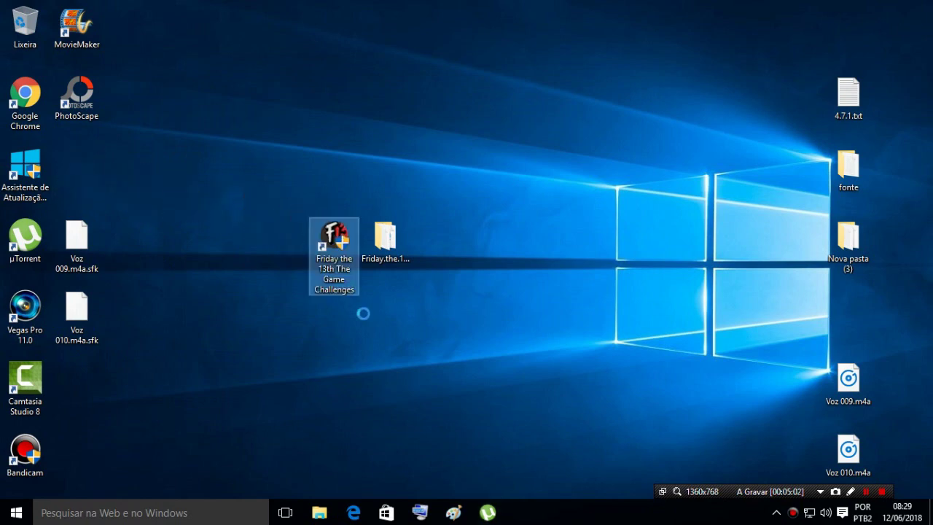
right_click(324, 241)
click(357, 487)
click(546, 176)
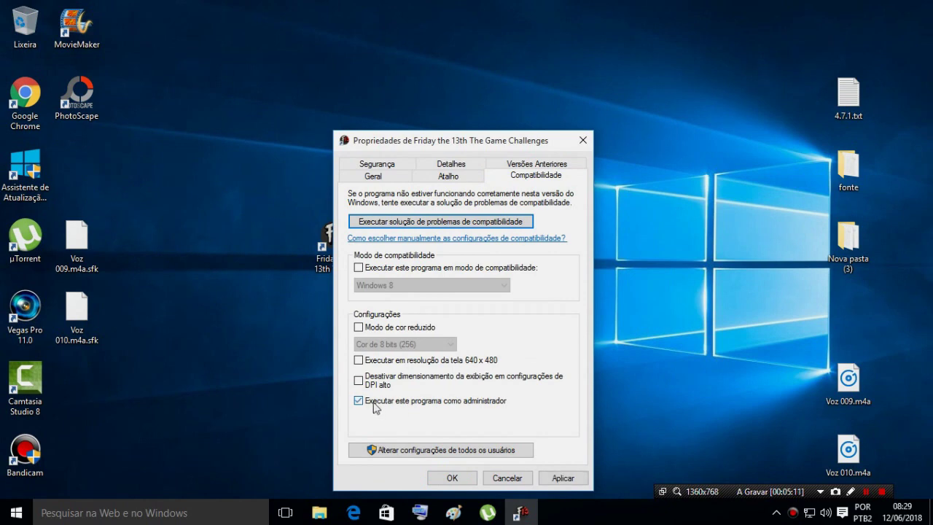
click(463, 481)
Move the Voz 009.m4a.sfk and Voz 010.m4a.sfk files up one place in their desktop icon column
drag(129, 431, 87, 146)
click(319, 266)
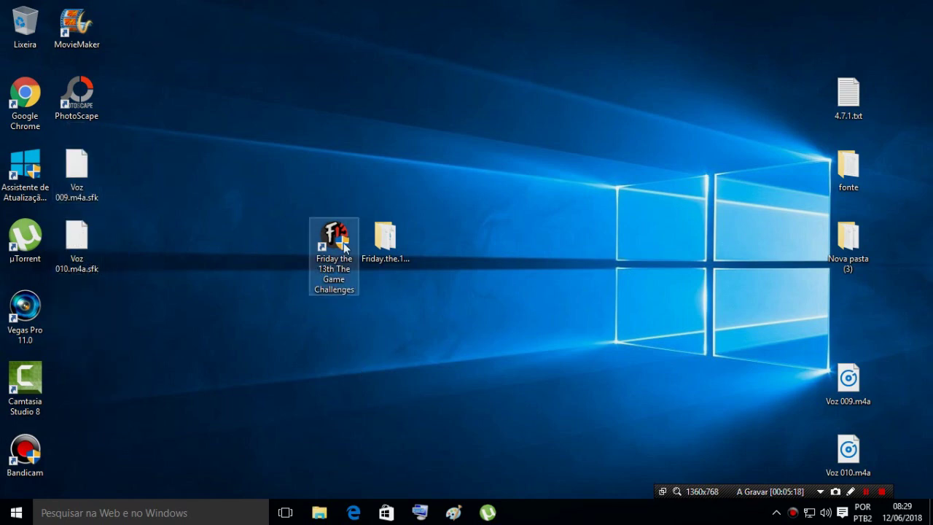
click(384, 251)
click(462, 316)
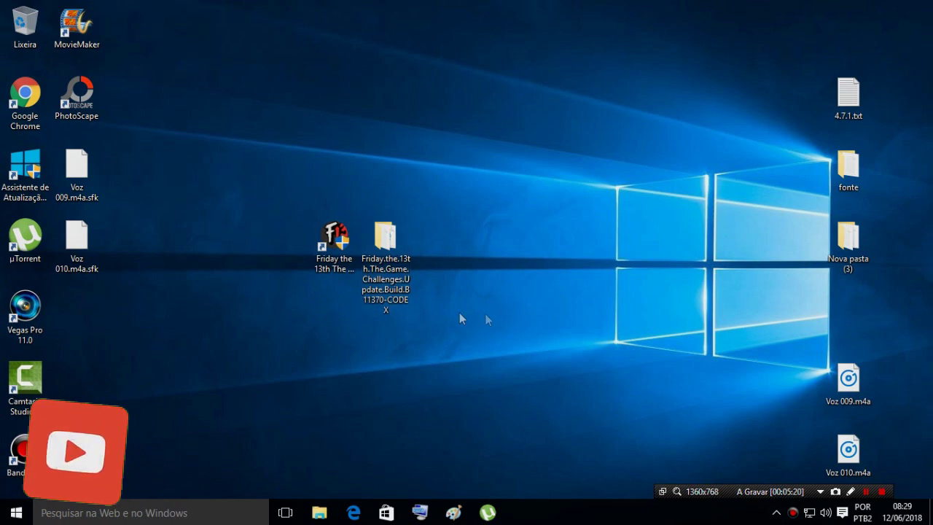
click(323, 245)
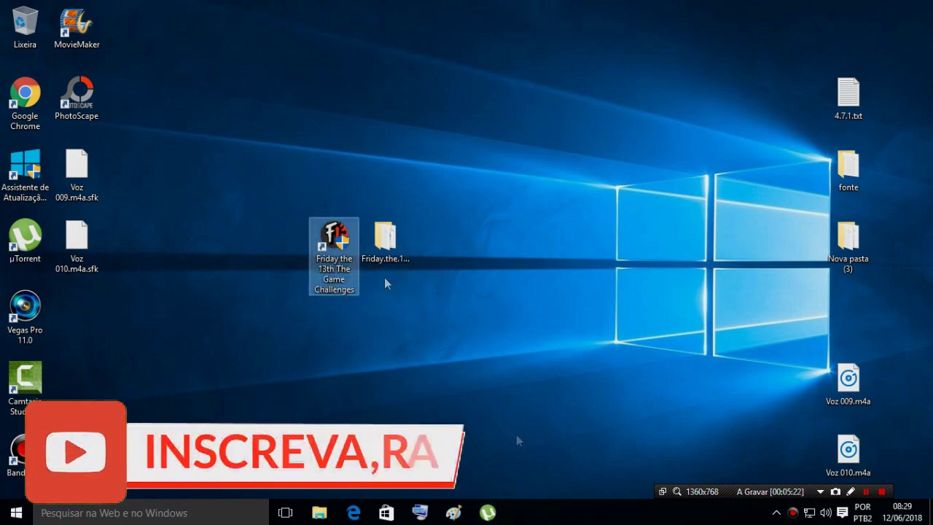
click(384, 241)
click(357, 282)
click(384, 240)
ctrl+click(334, 241)
click(359, 259)
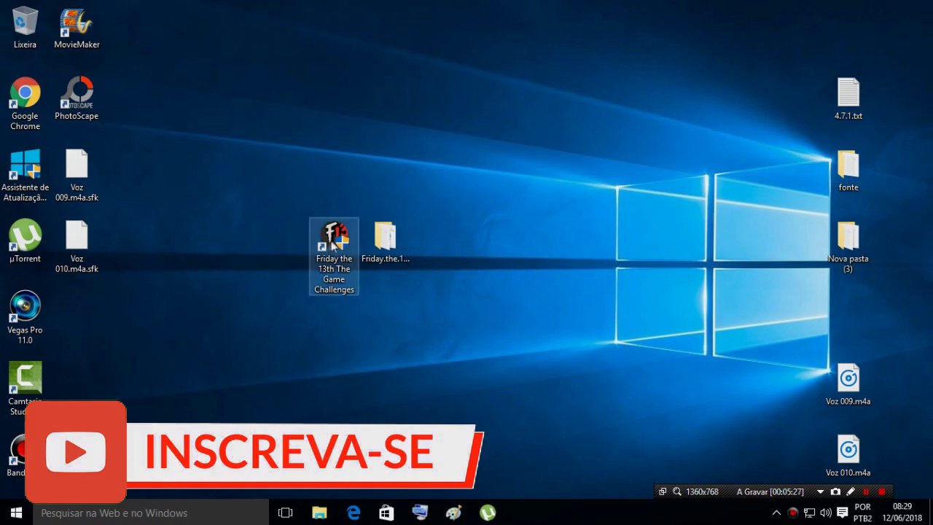
Move the Friday the 13th The Game Challenges shortcut to the spot just below Voz 010.m4a.sfk on the desktop
drag(334, 239, 71, 304)
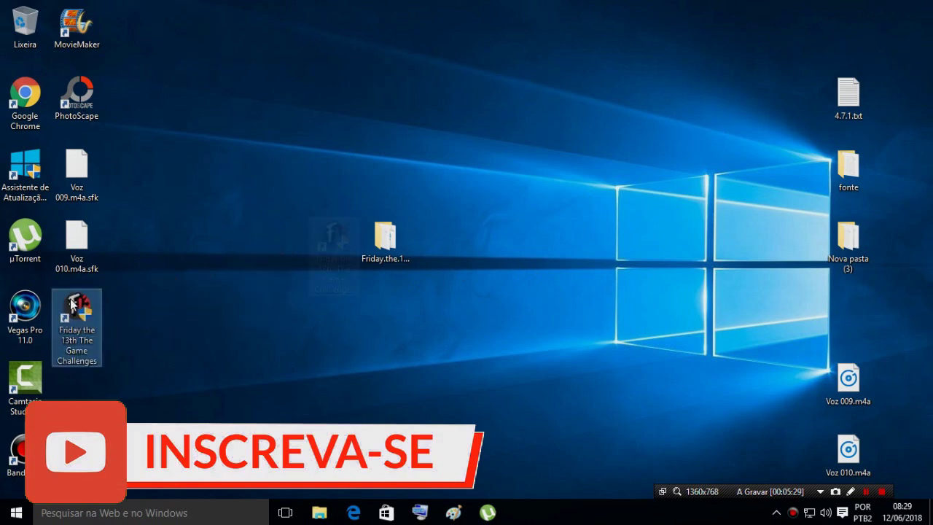
click(385, 252)
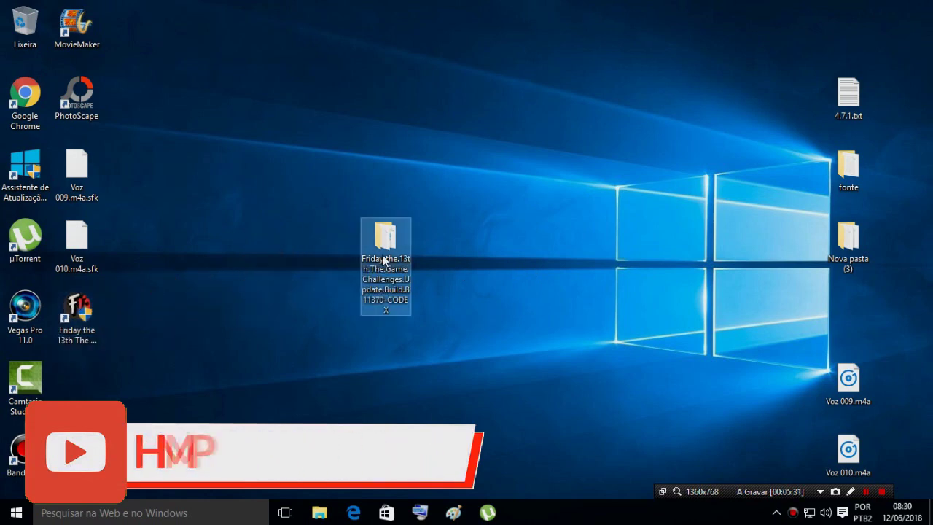
click(92, 319)
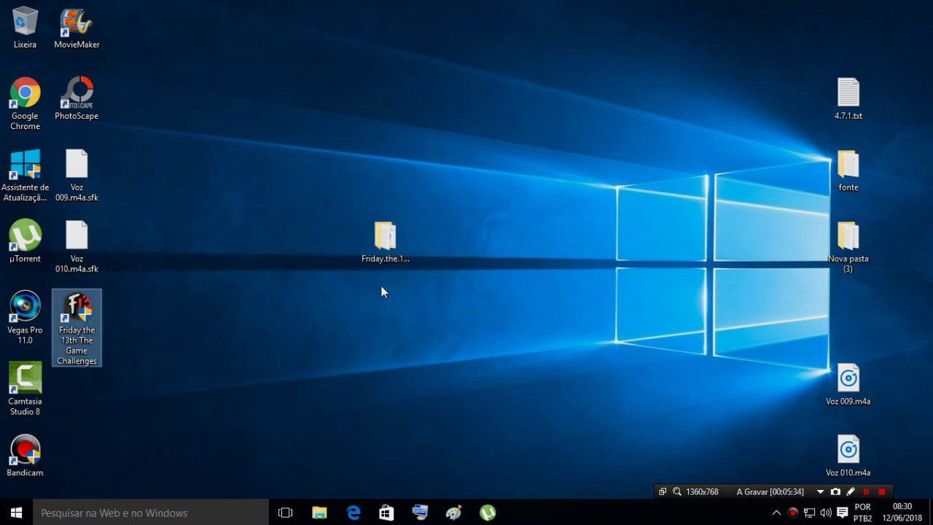